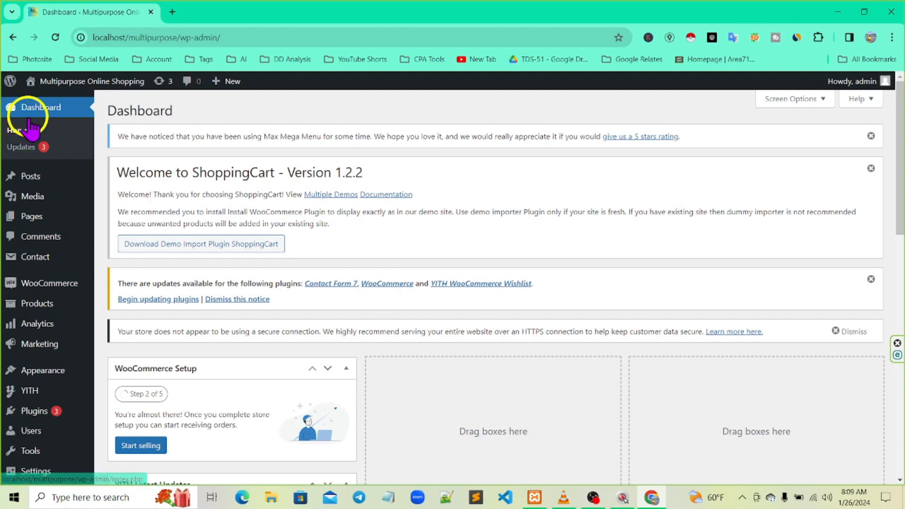
Visit the Multipurpose Online Shopping storefront from the admin bar and go to Contact Us
mouse_move(70, 90)
click(38, 102)
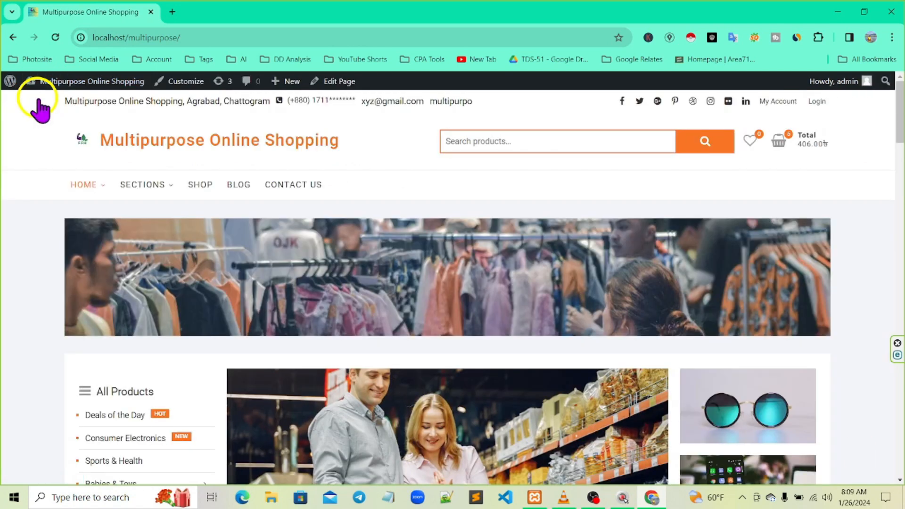
mouse_move(46, 171)
mouse_down()
mouse_move(356, 185)
mouse_move(377, 198)
mouse_move(348, 200)
mouse_up()
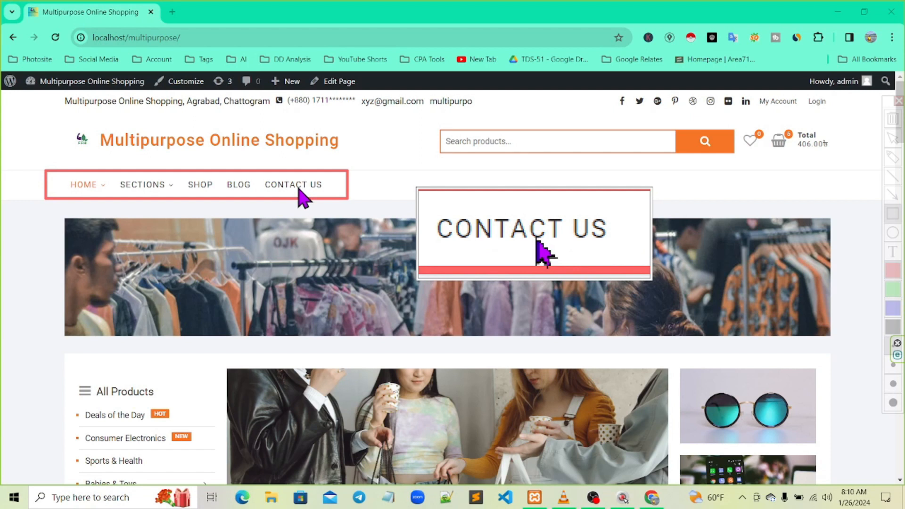
key(Escape)
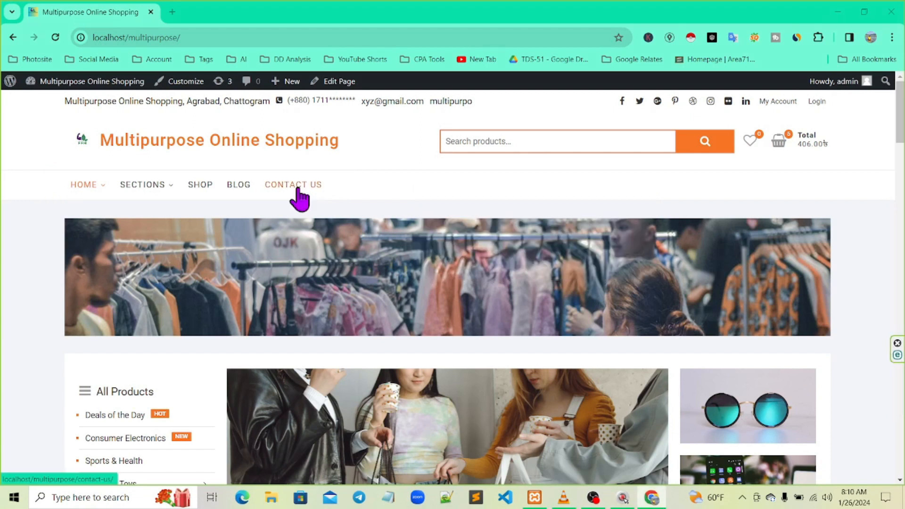
click(297, 186)
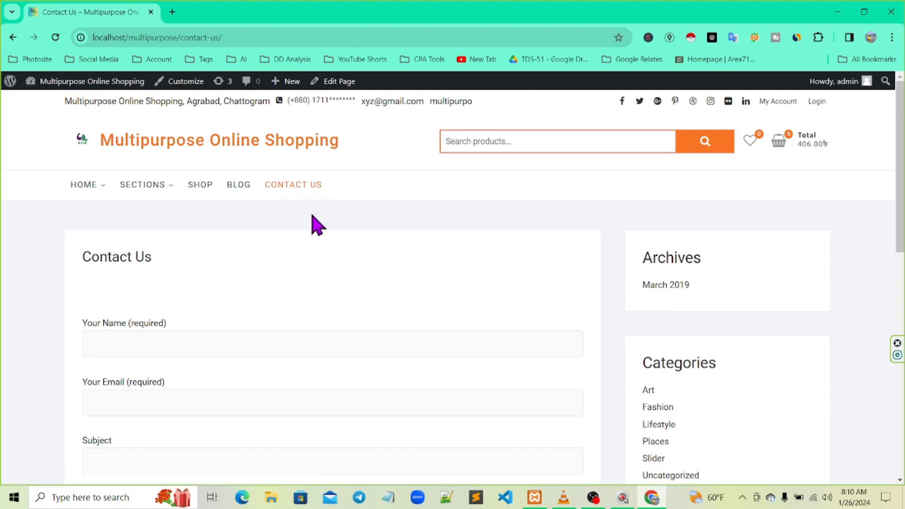
Scroll through the Contact Us page to review its Name, Email, Subject and Message fields
scroll(316, 224, down, 3)
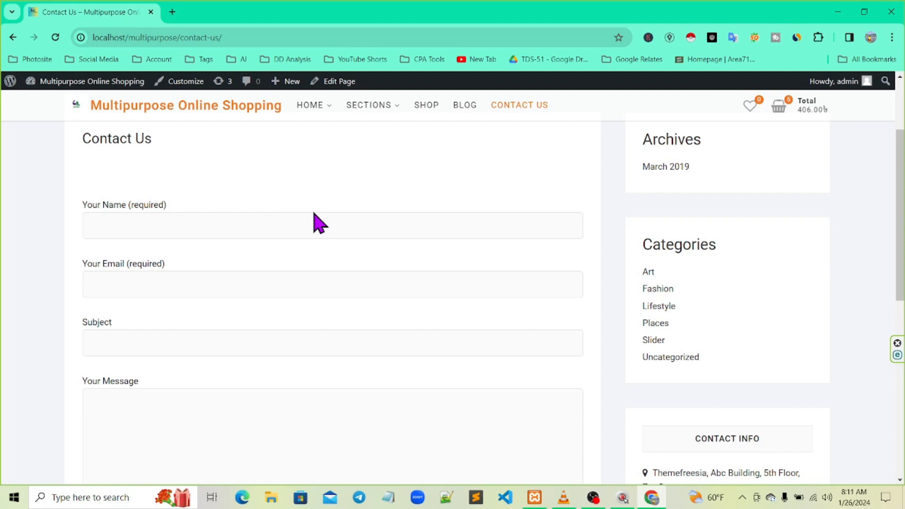
key(ctrl+2)
click(895, 216)
mouse_move(66, 184)
mouse_down()
mouse_move(202, 199)
mouse_move(204, 217)
mouse_up()
mouse_move(74, 241)
mouse_down()
mouse_move(149, 243)
mouse_move(175, 277)
mouse_up()
mouse_move(56, 311)
mouse_down()
mouse_move(152, 312)
mouse_move(160, 330)
mouse_up()
mouse_move(58, 367)
mouse_down()
mouse_move(153, 369)
mouse_move(335, 421)
mouse_move(195, 392)
mouse_up()
key(ctrl+F3)
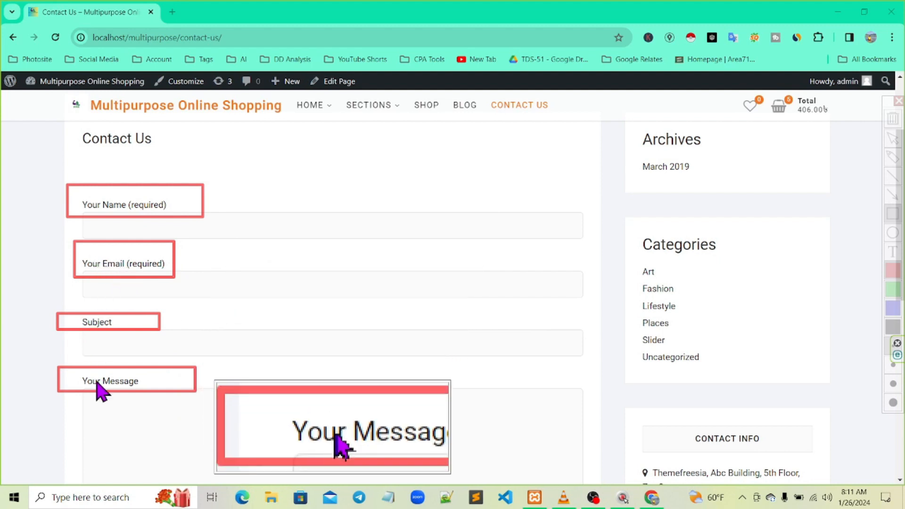
key(Escape)
key(Escape)
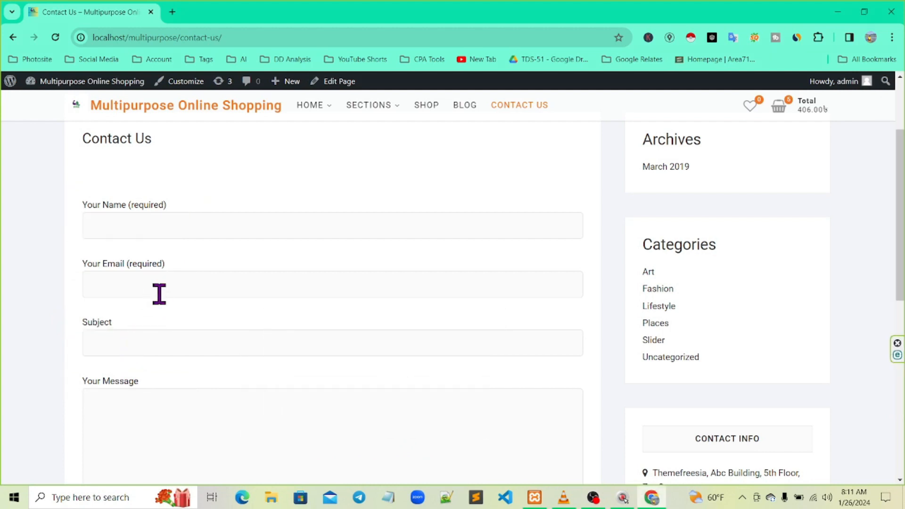
scroll(163, 289, down, 3)
click(176, 297)
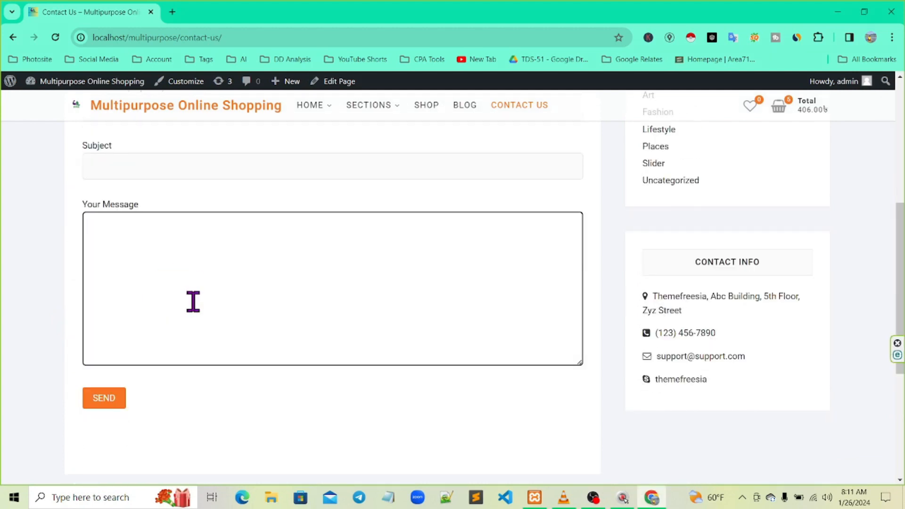
scroll(194, 306, up, 4)
Enter the sender's name and e-mail address in the Contact Us form
click(108, 282)
key(super+plus)
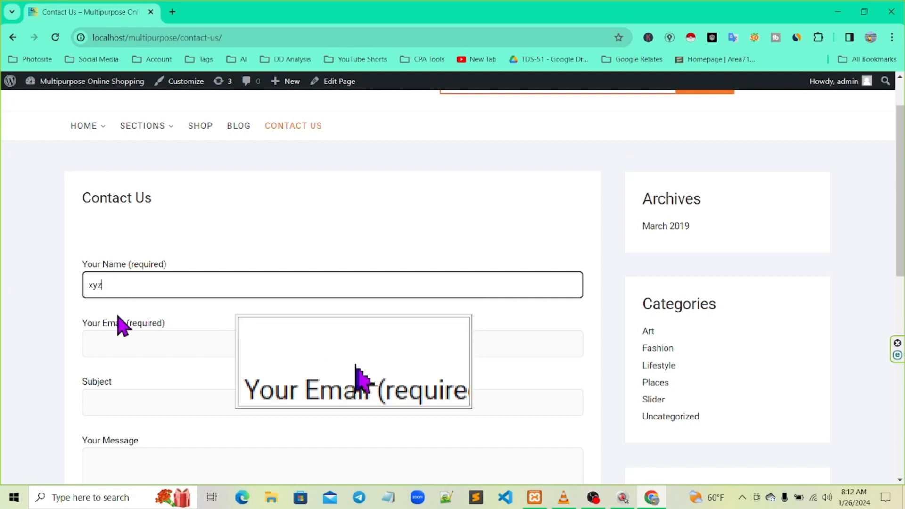
click(117, 343)
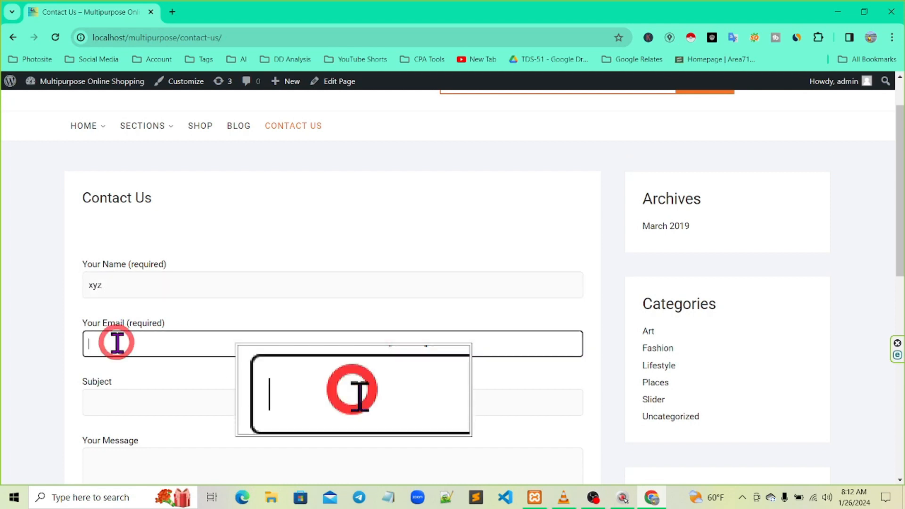
text(xyz)
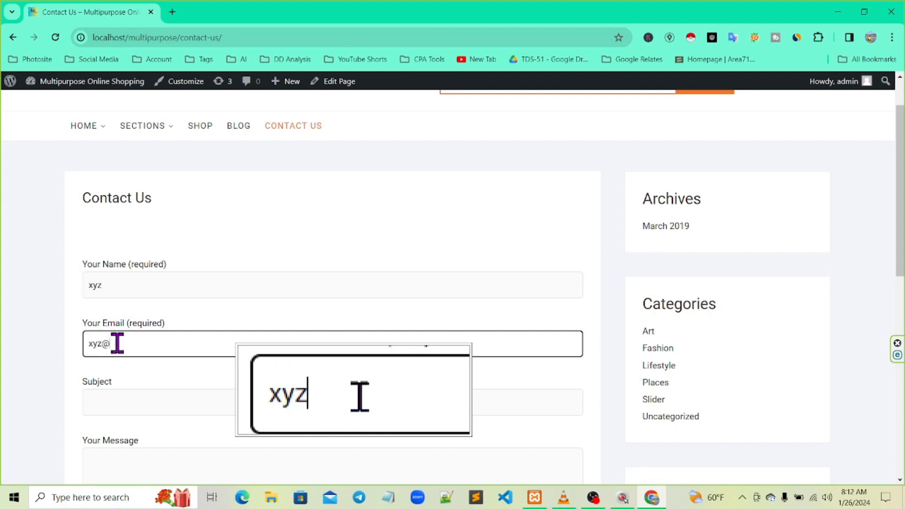
text(@gma)
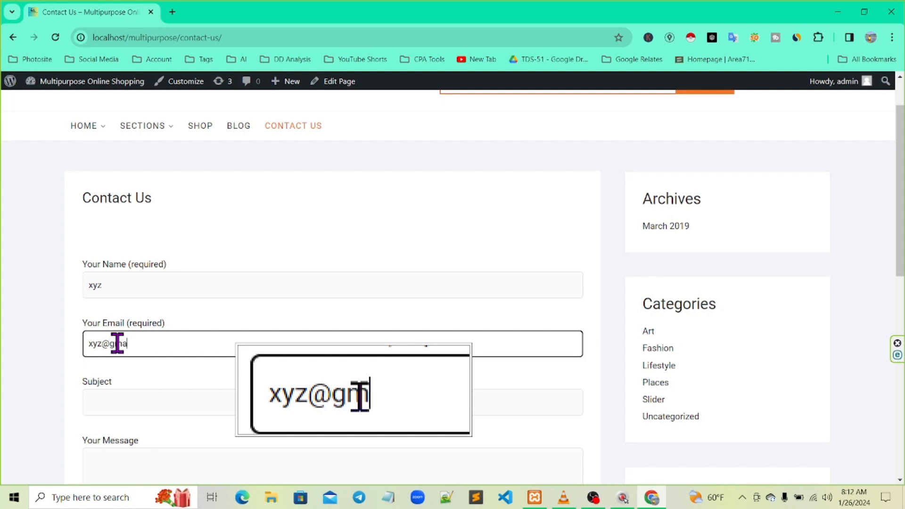
text(il.com)
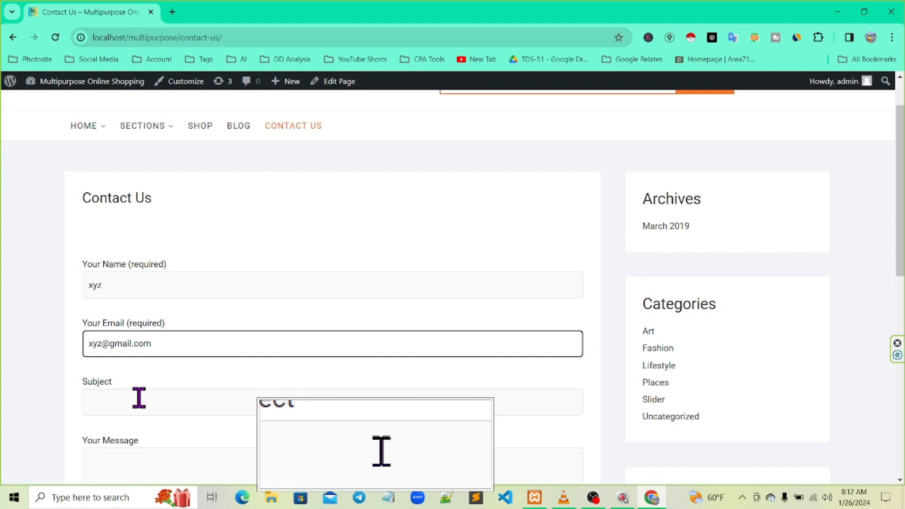
scroll(139, 398, down, 2)
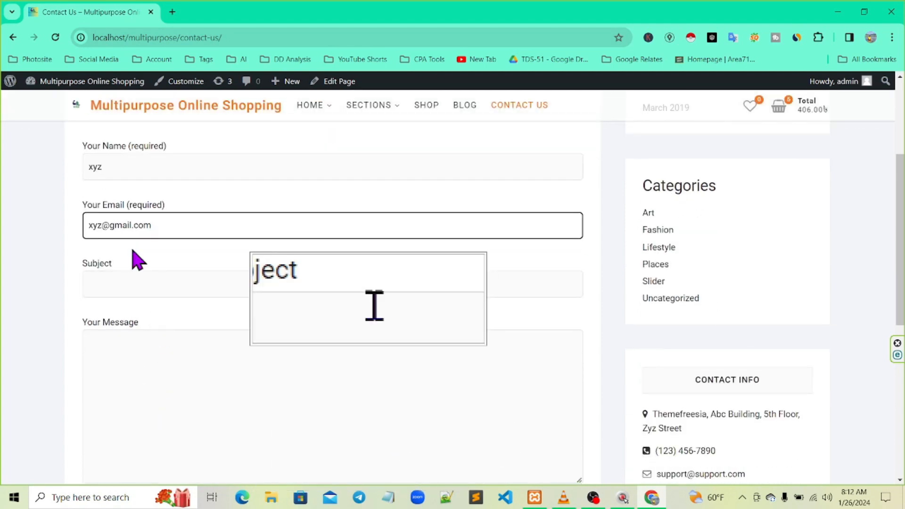
Fill Subject with 'product review' and the message 'I am happy to buy the product'
click(104, 282)
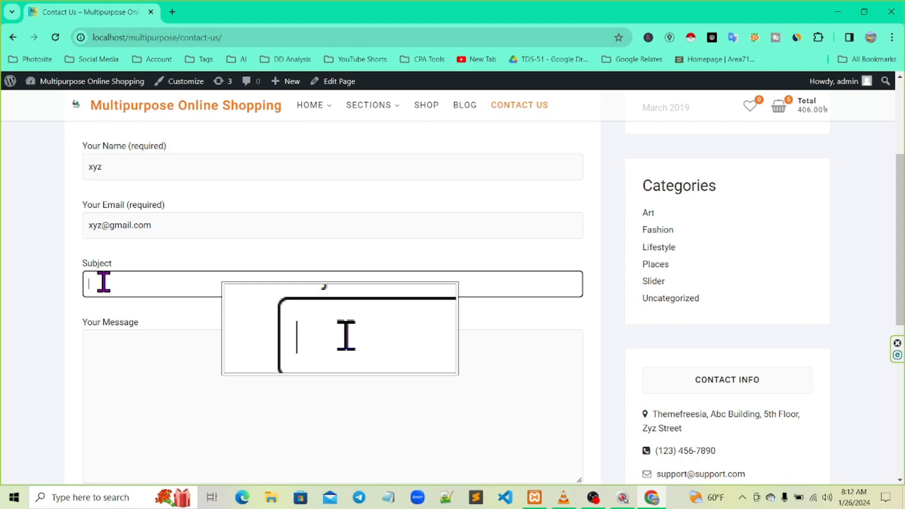
text(duct review)
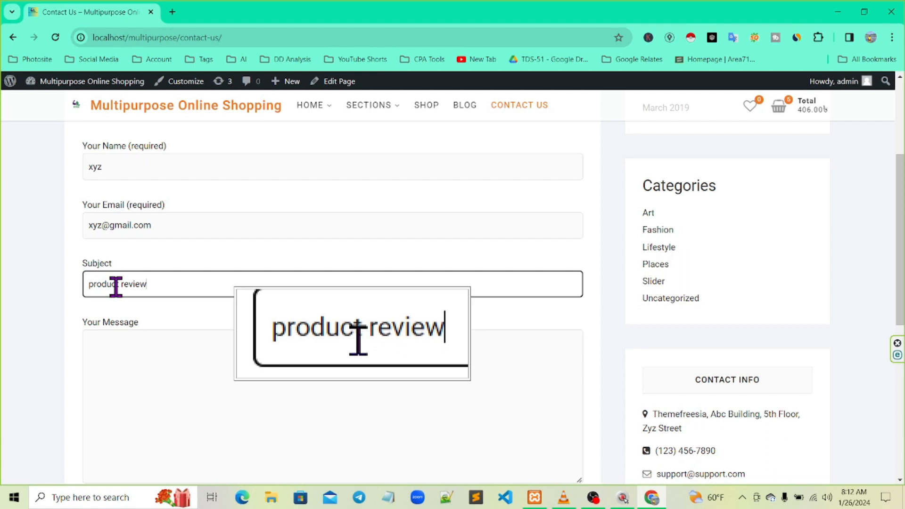
click(123, 337)
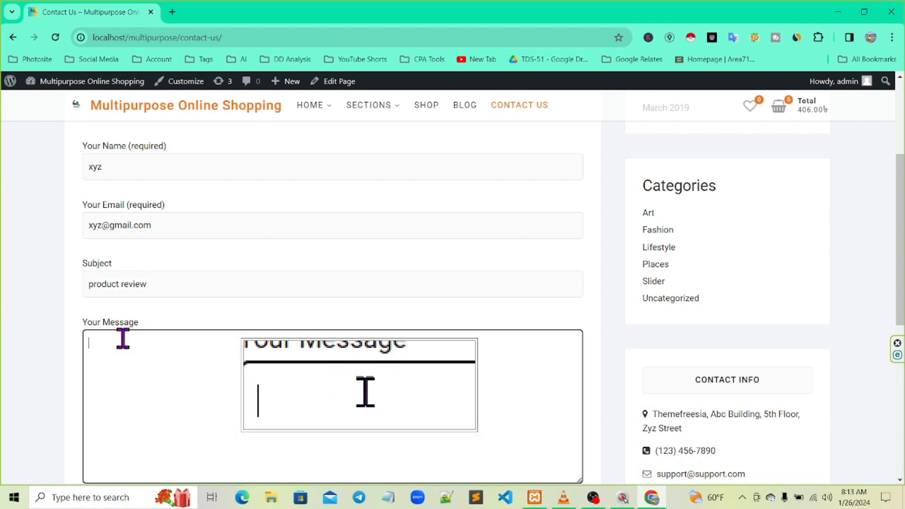
text(I am)
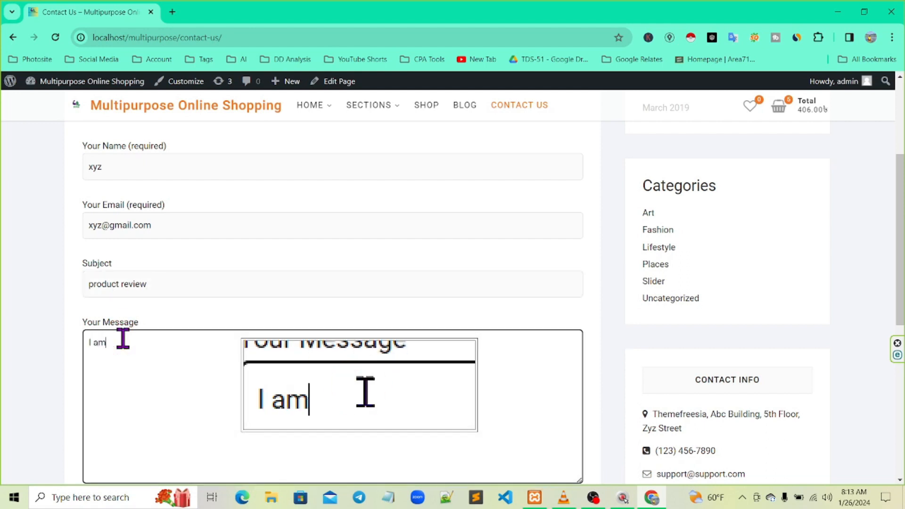
text( ha)
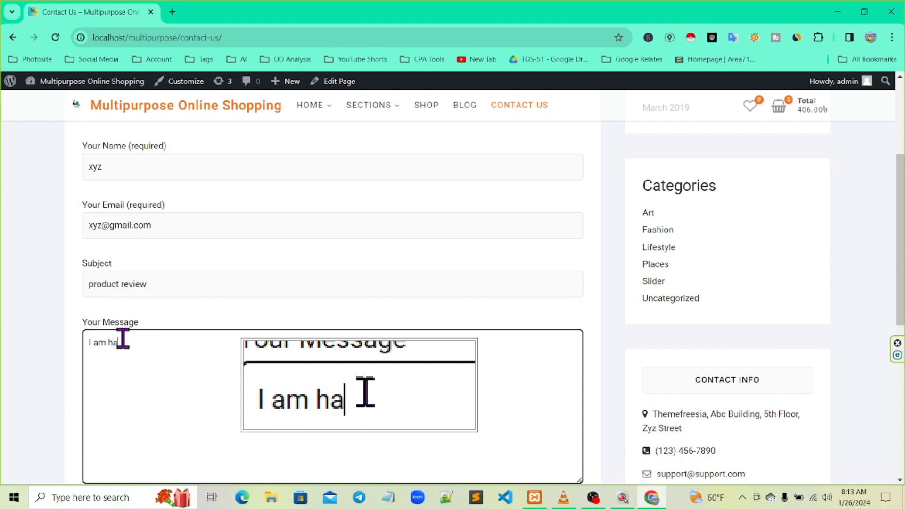
text(ppy t)
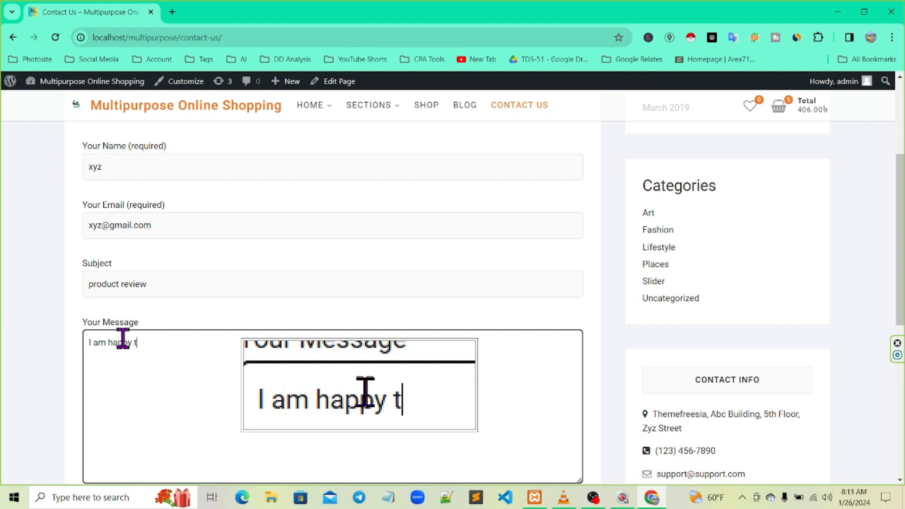
text(o buy the)
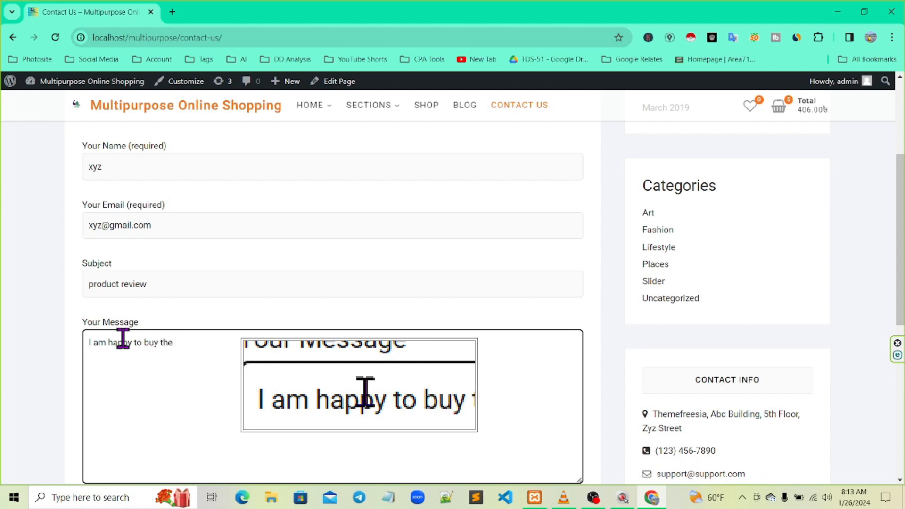
text(product)
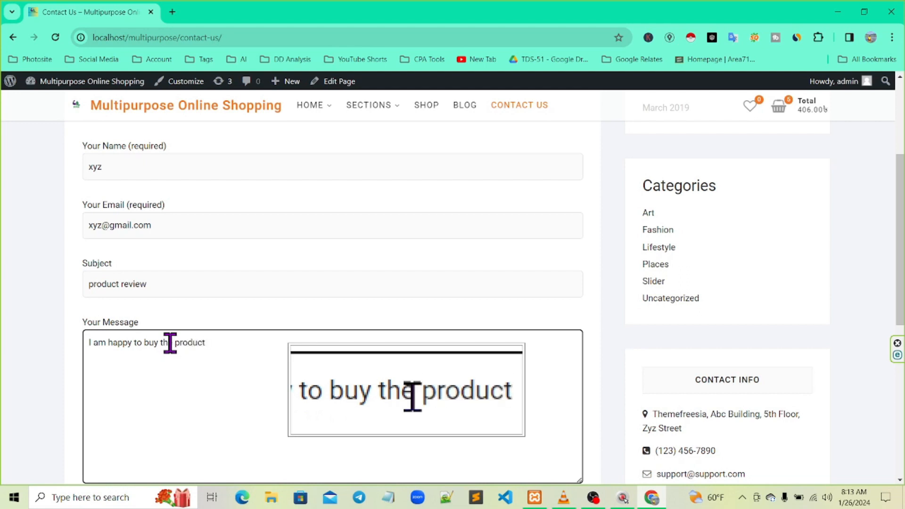
scroll(250, 306, down, 2)
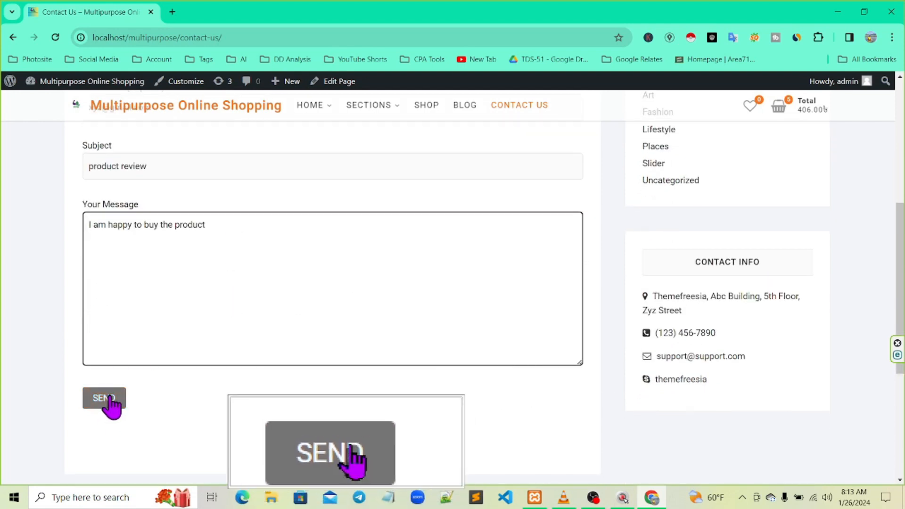
Submit the filled contact form, which comes back with a send error
key(F12)
drag(330, 418, 133, 402)
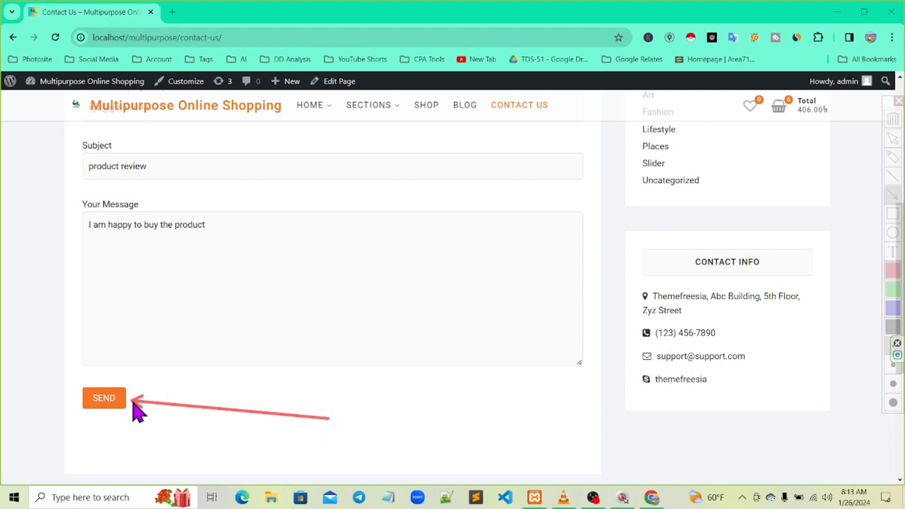
key(F11)
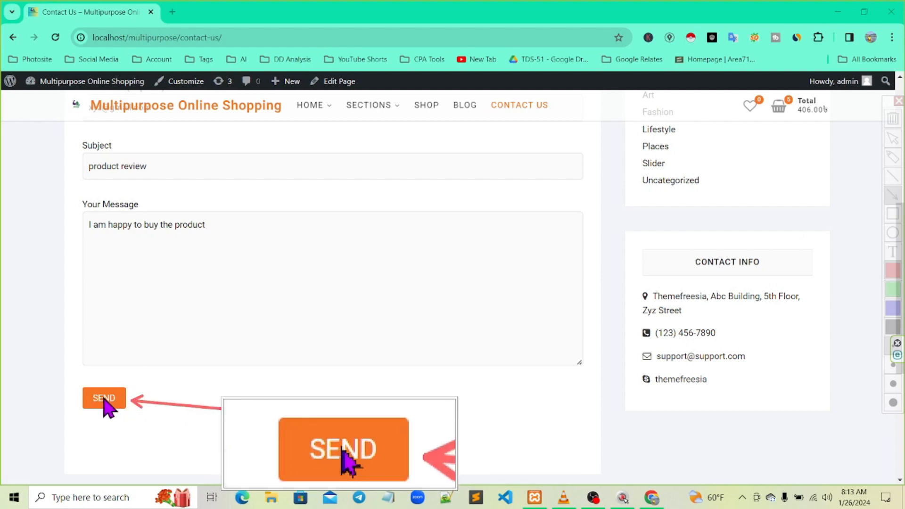
key(Escape)
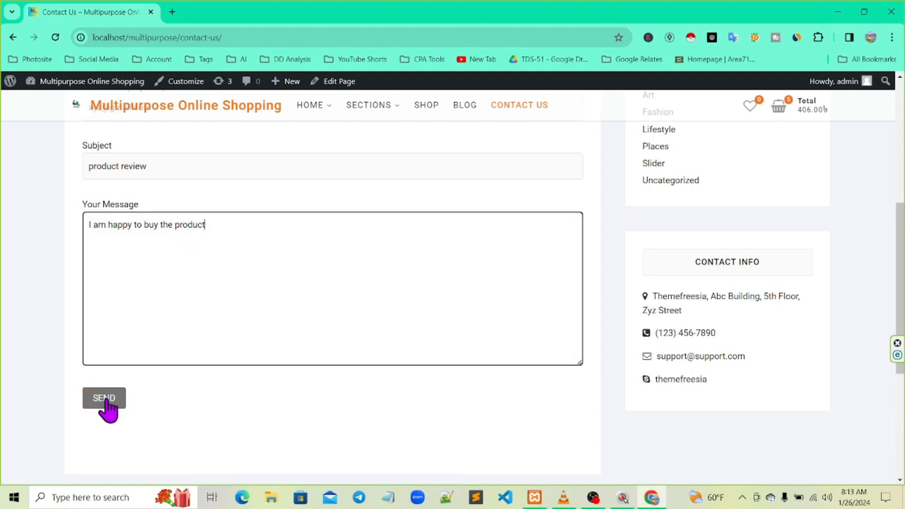
key(F11)
click(106, 400)
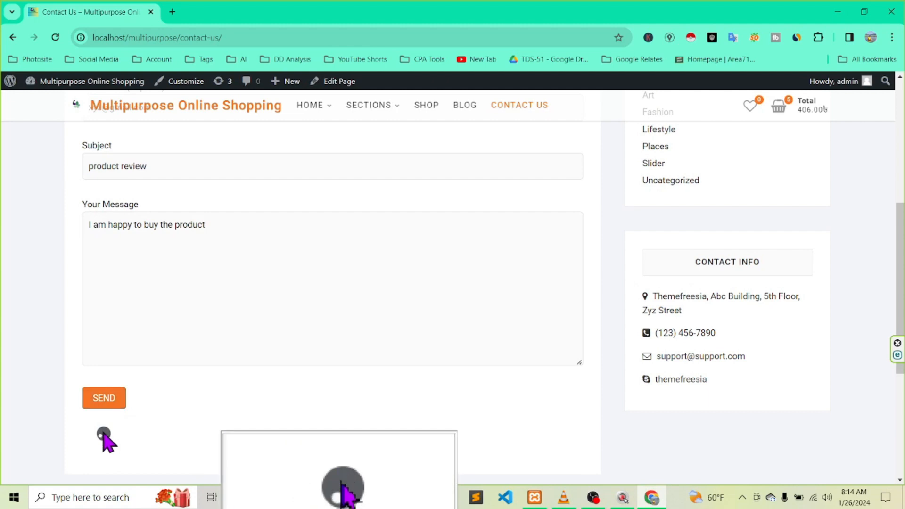
scroll(221, 407, down, 2)
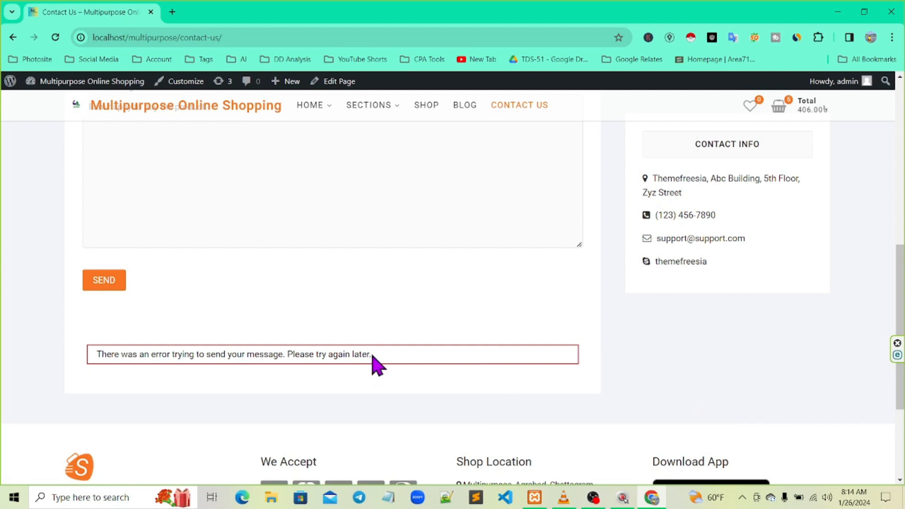
scroll(348, 356, up, 5)
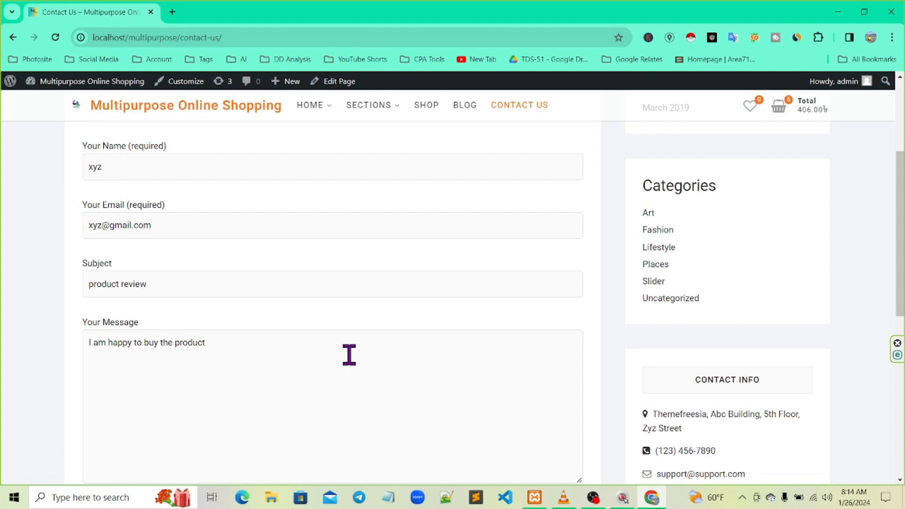
scroll(349, 356, down, 1)
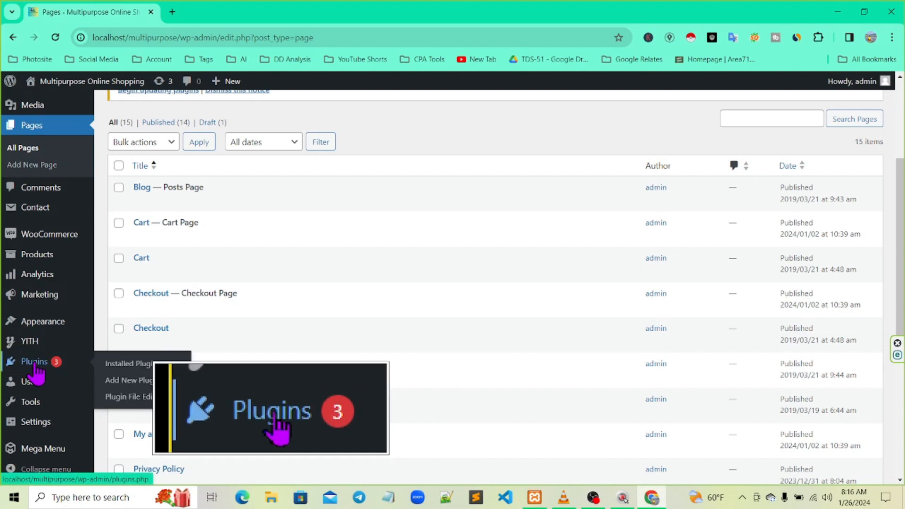
From the Plugins list, deactivate the Contact Form 7 plugin
click(35, 363)
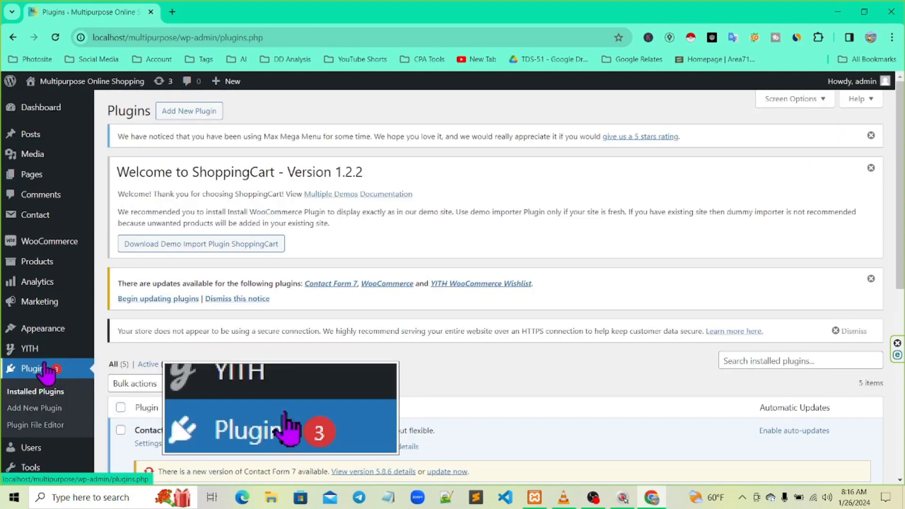
scroll(57, 351, down, 3)
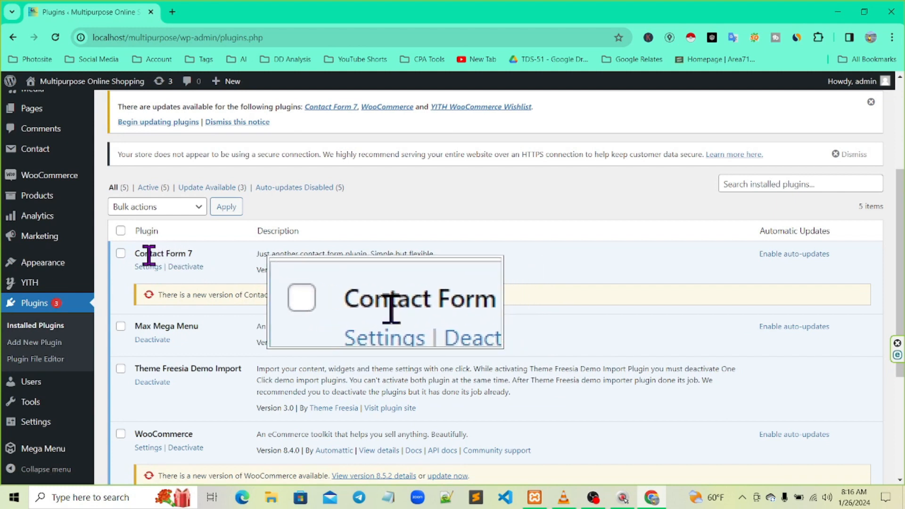
click(185, 267)
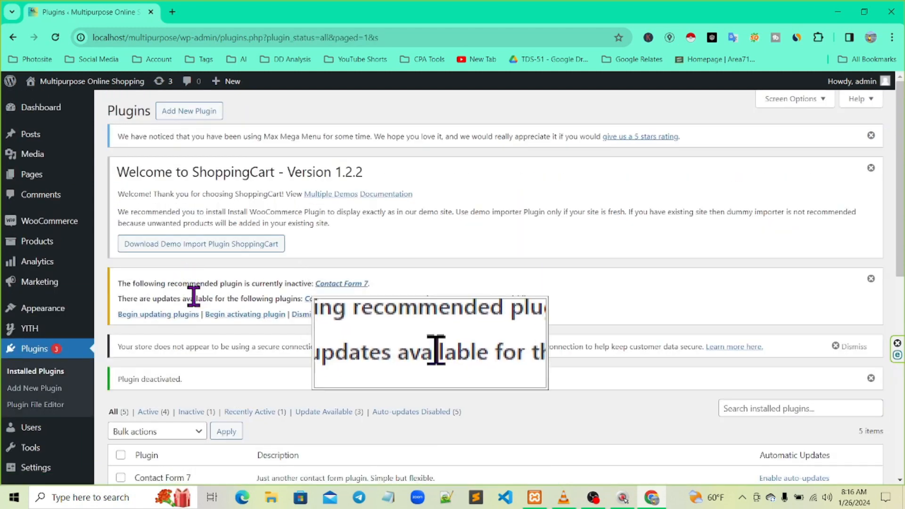
Delete Contact Form 7 and confirm removing its data, leaving 4 plugins
scroll(194, 296, down, 3)
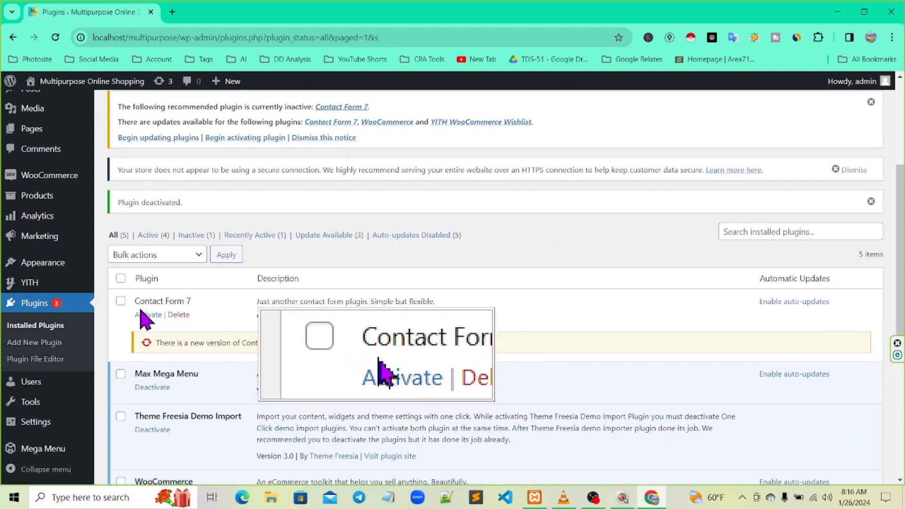
click(179, 316)
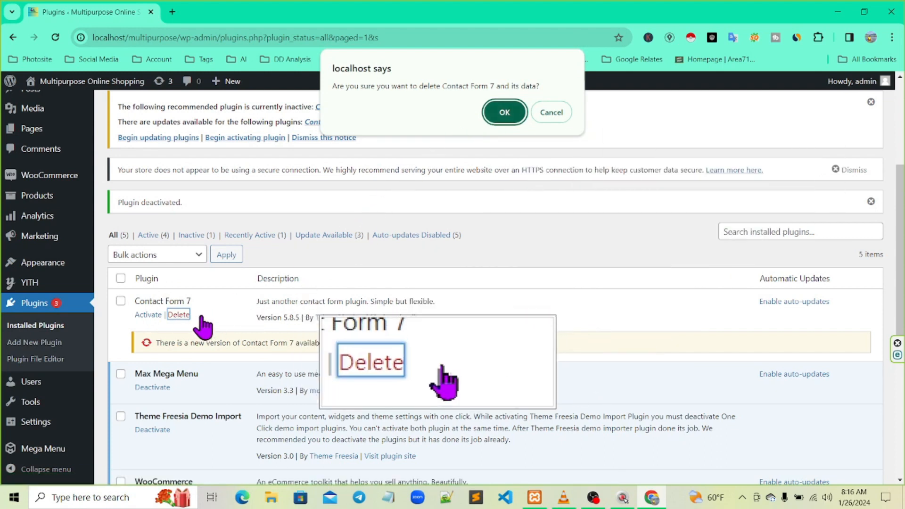
key(F12)
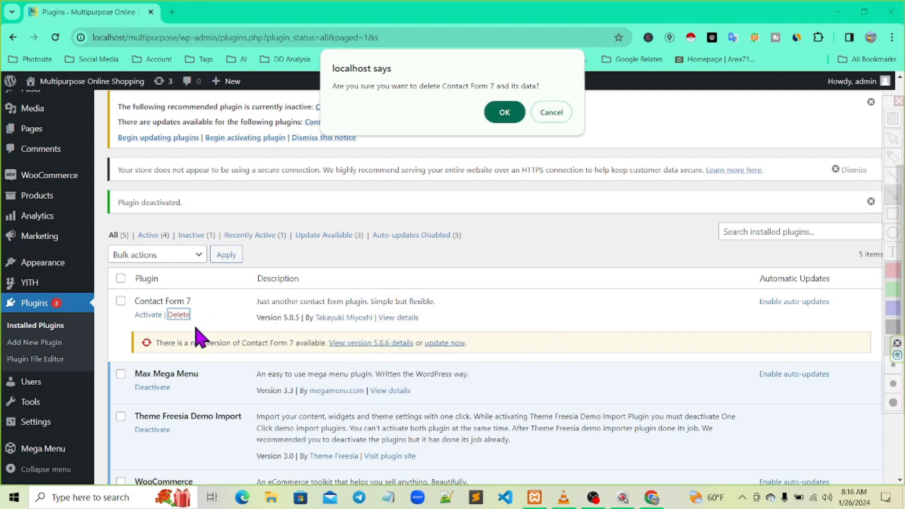
mouse_move(236, 300)
mouse_down()
mouse_move(480, 181)
mouse_move(489, 124)
mouse_up()
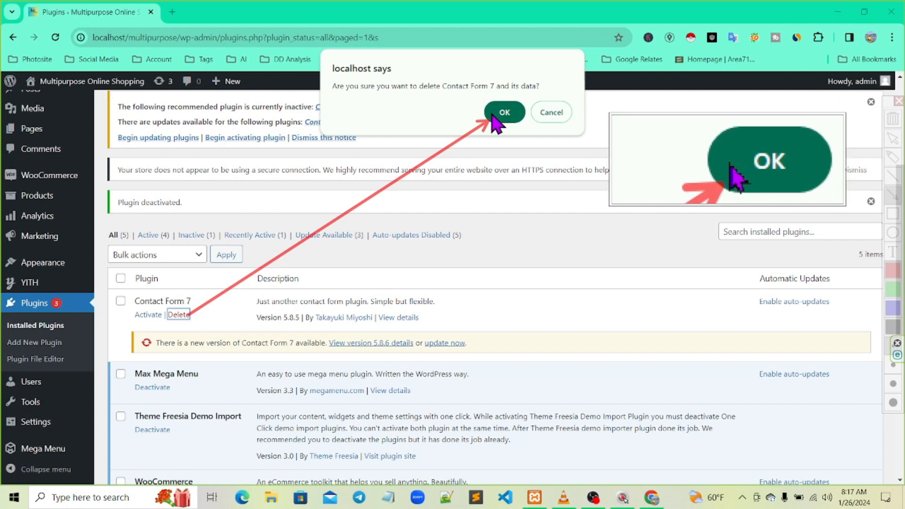
click(492, 115)
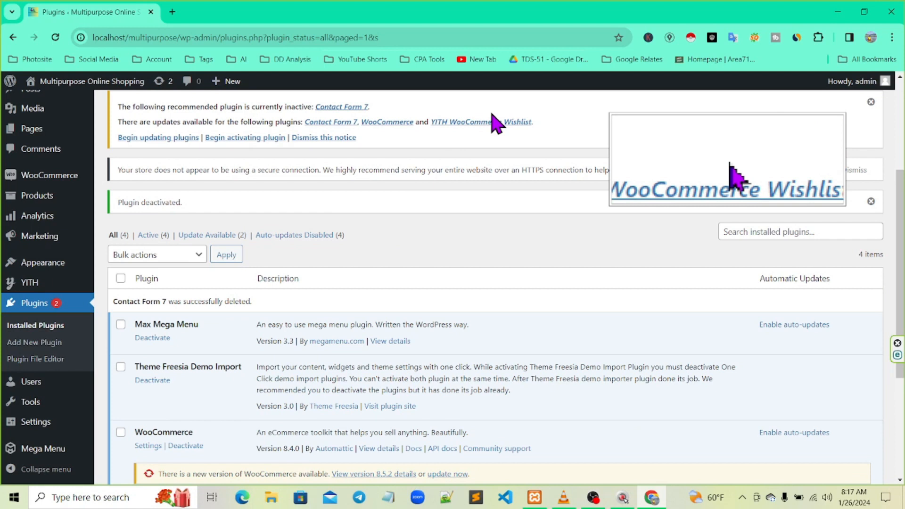
Go to Add New Plugin and search the plugin directory for 'bit form'
drag(37, 306, 37, 336)
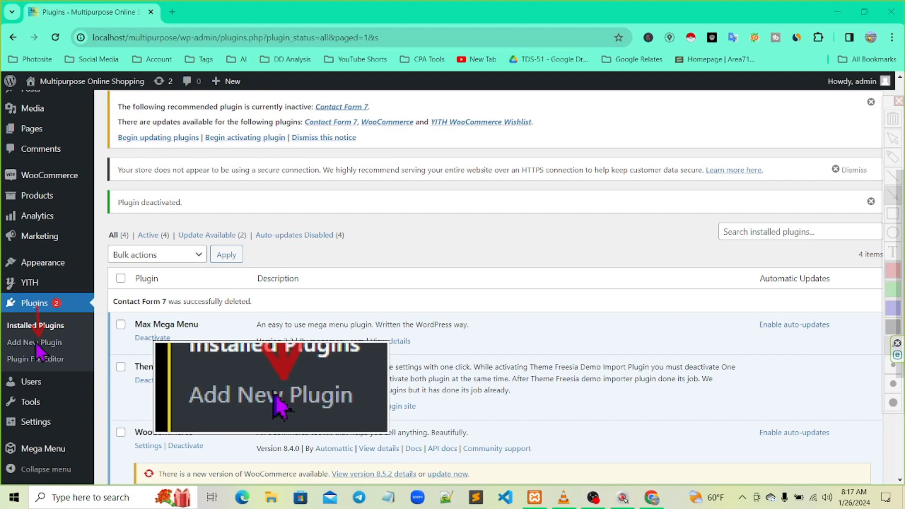
key(Escape)
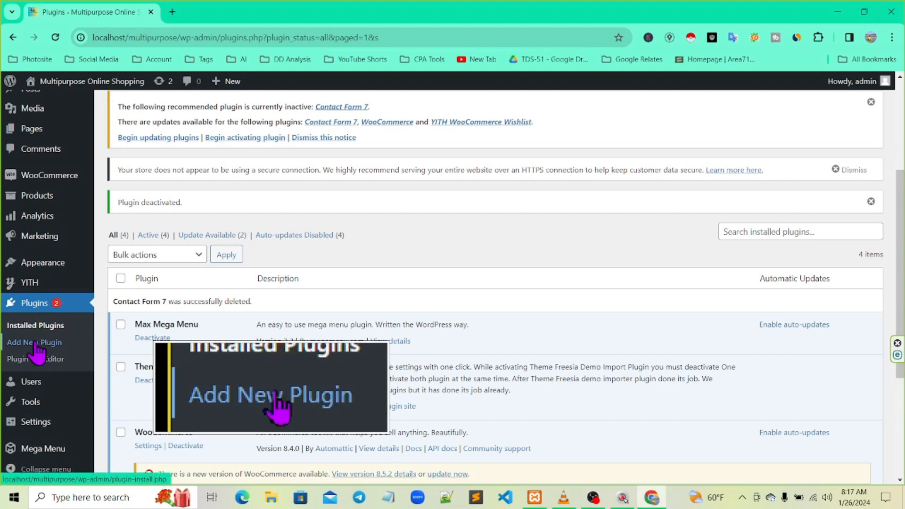
click(36, 347)
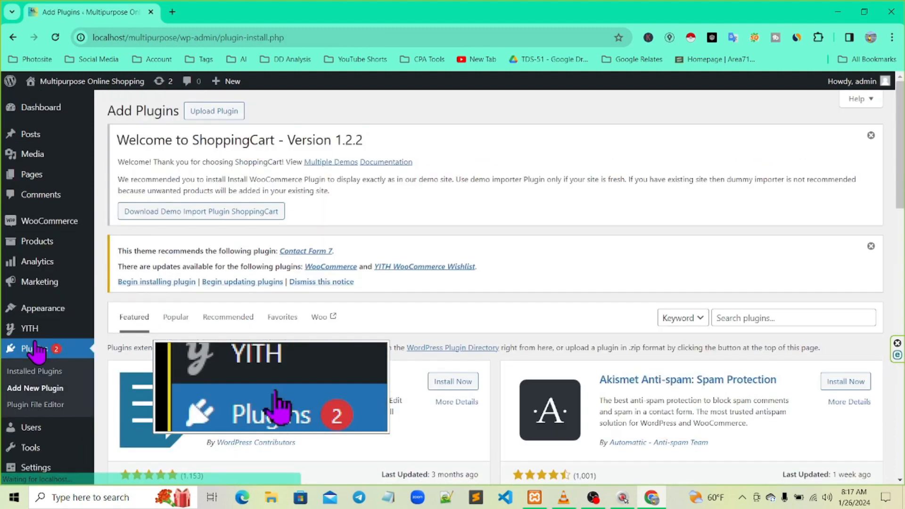
key(ctrl+2)
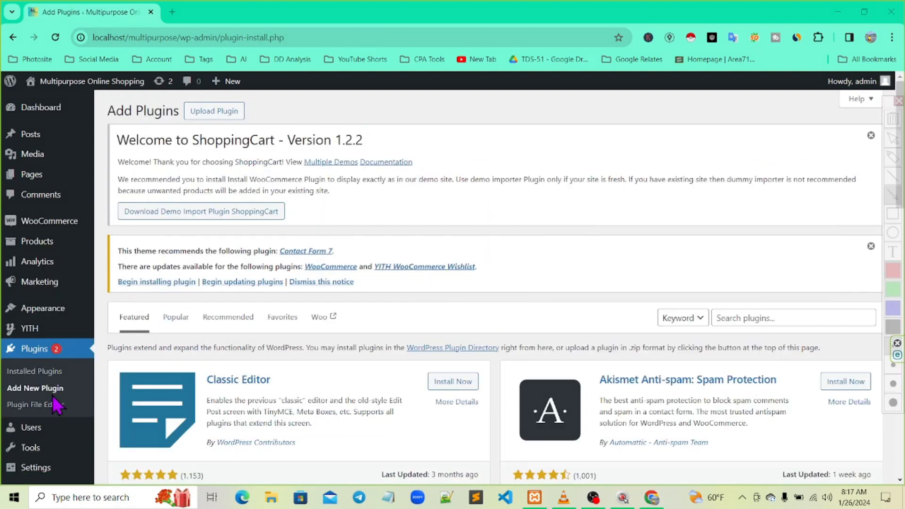
drag(62, 388, 726, 323)
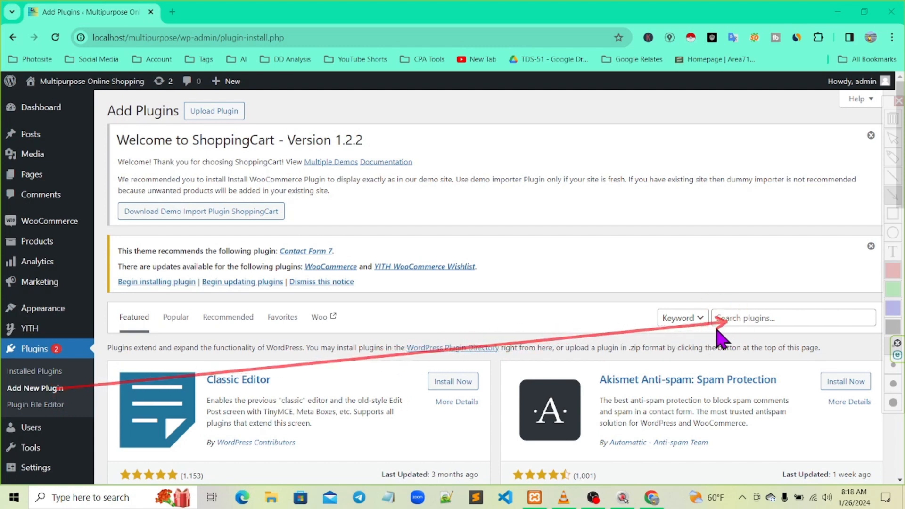
key(ctrl+1)
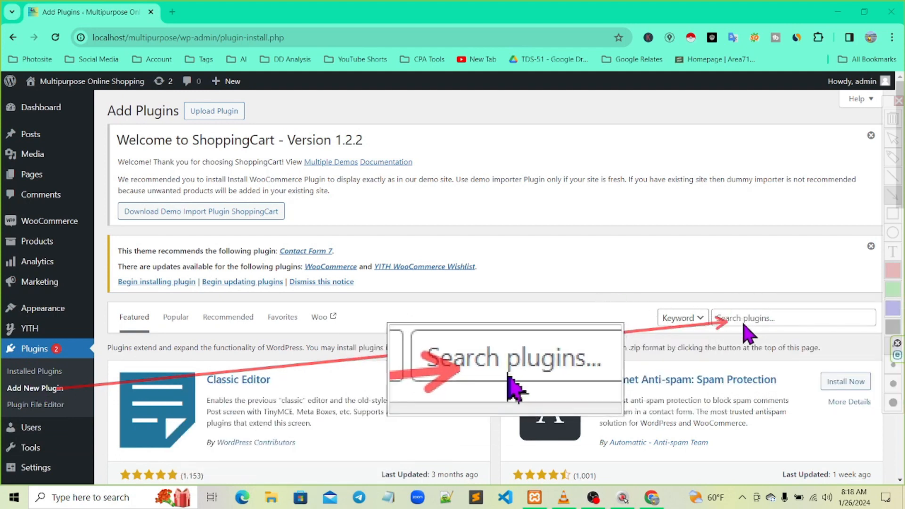
key(Escape)
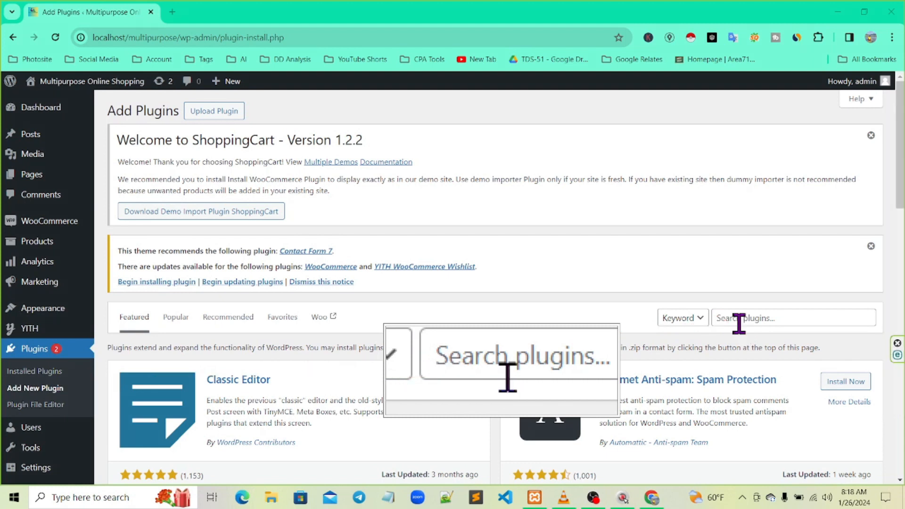
click(740, 321)
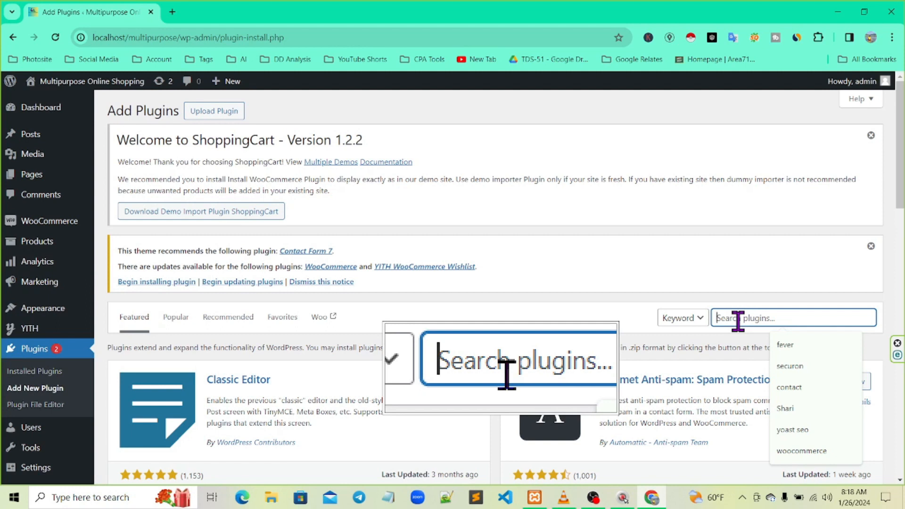
text(bi)
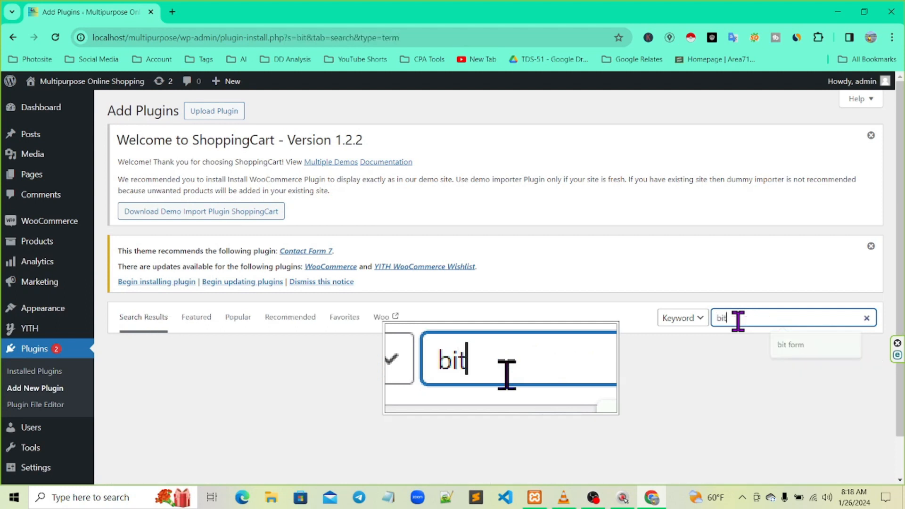
text(t form)
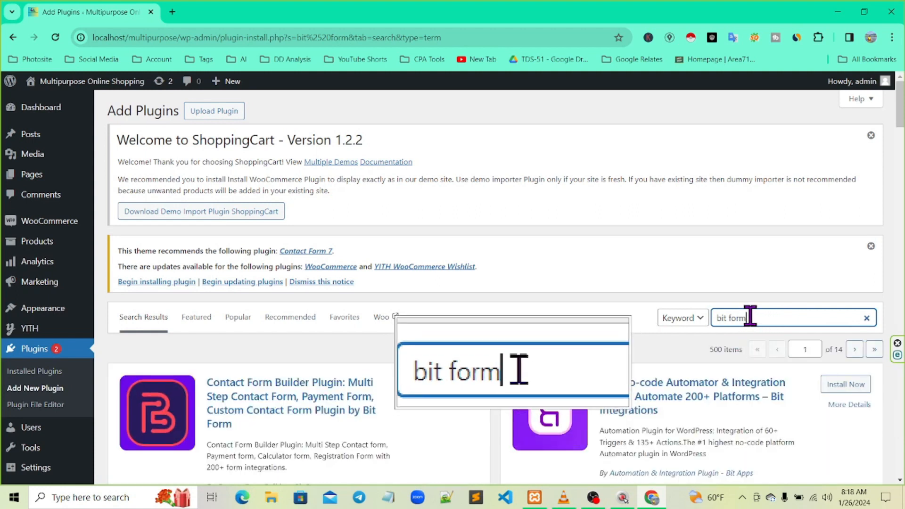
Install the Bit Form Contact Form Builder plugin from the search results and activate it
scroll(280, 381, down, 2)
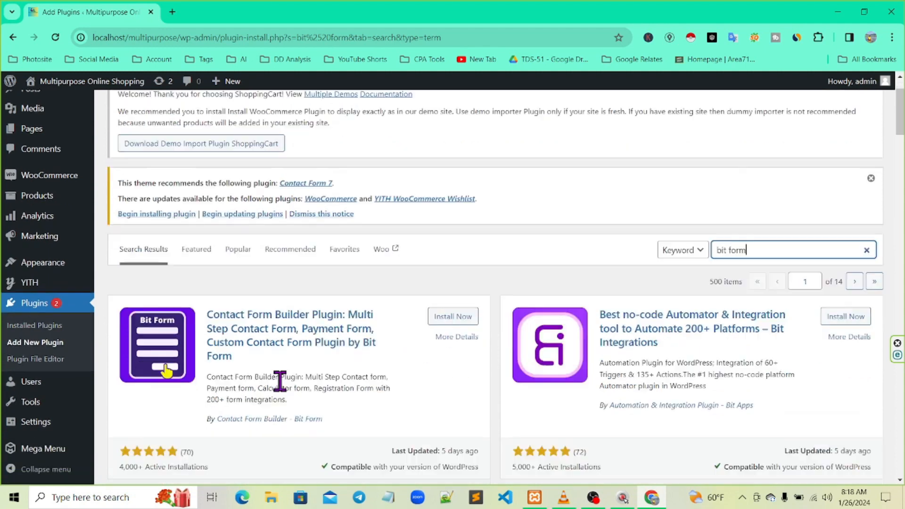
scroll(280, 381, down, 3)
key(F8)
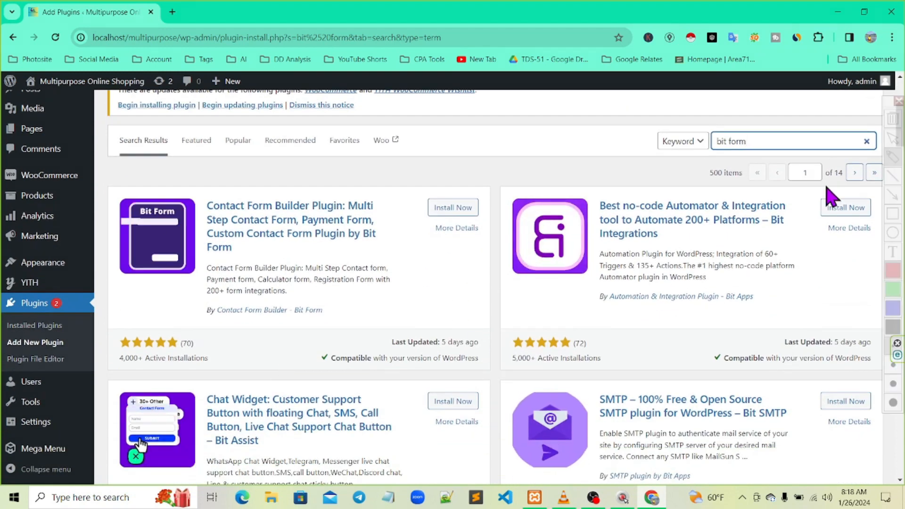
click(892, 215)
mouse_move(115, 179)
mouse_down()
mouse_move(410, 182)
mouse_move(506, 311)
mouse_move(502, 325)
mouse_move(495, 309)
mouse_up()
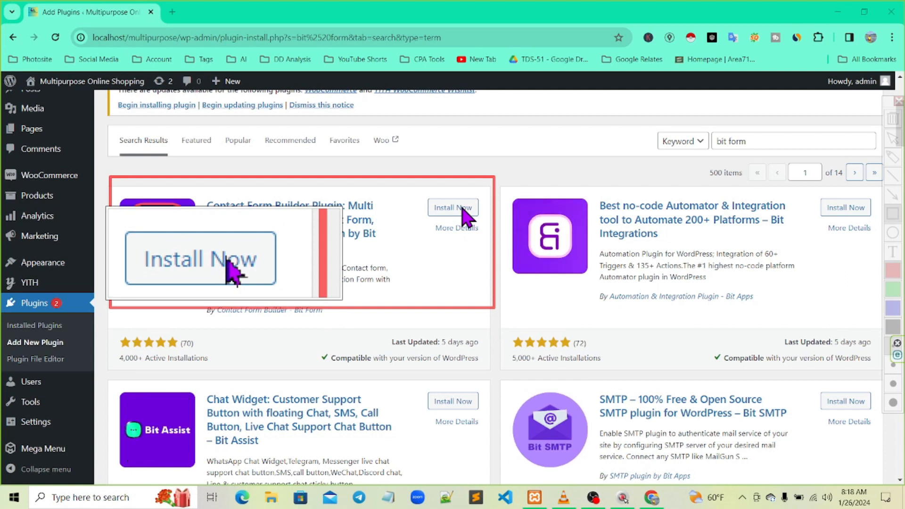
key(Escape)
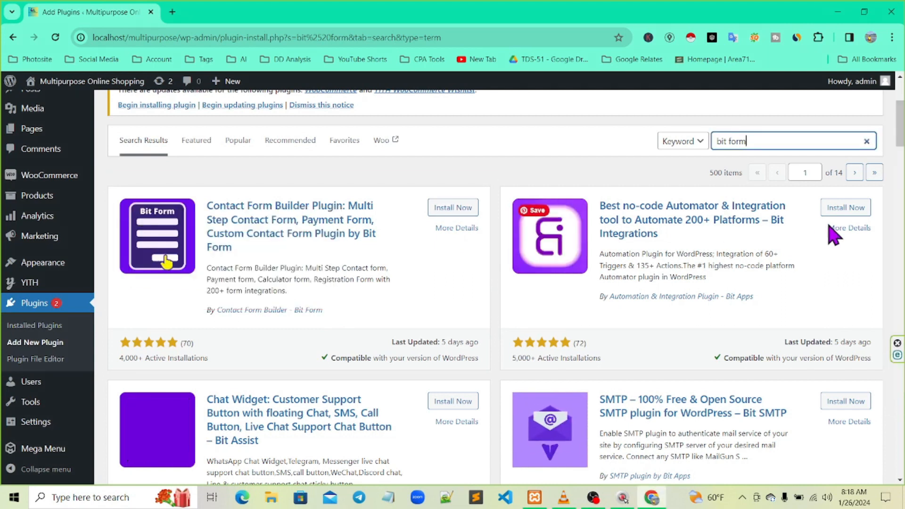
key(F2)
click(892, 215)
drag(411, 193, 491, 218)
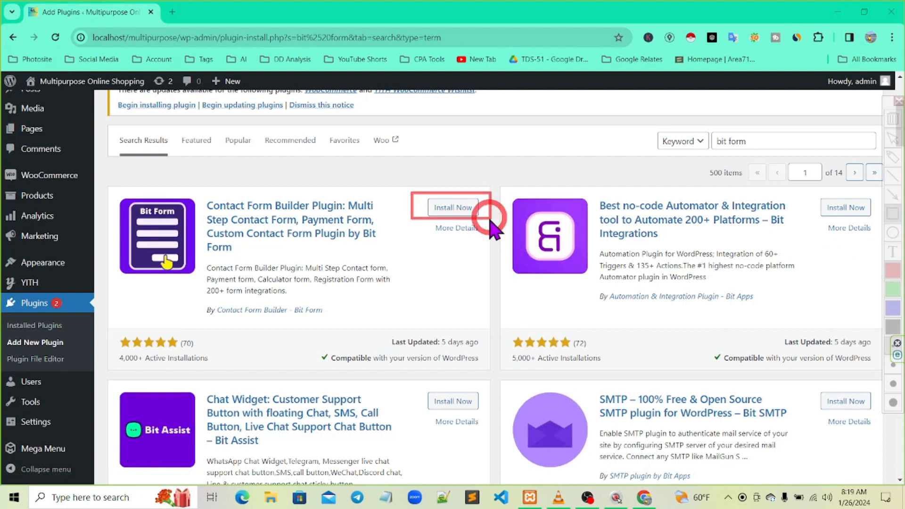
click(454, 208)
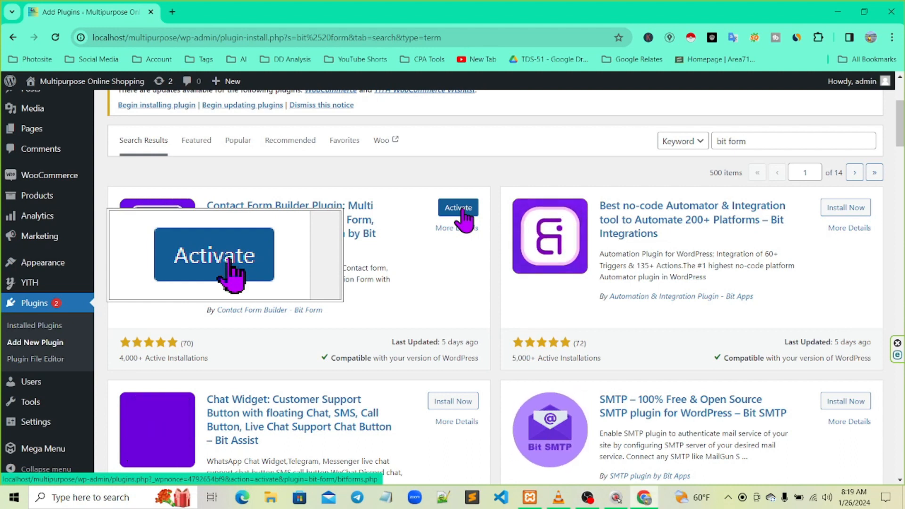
click(465, 217)
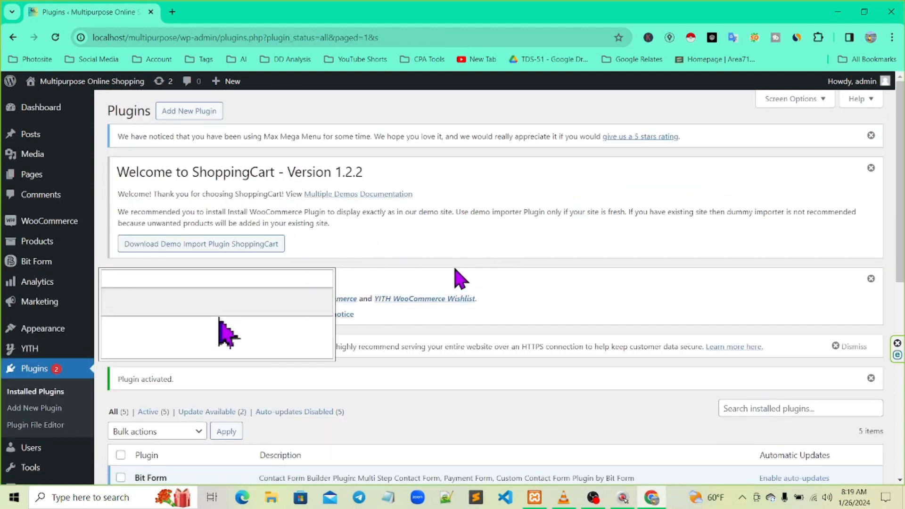
Confirm Bit Form is active among the 5 plugins and find its sidebar menu entry
scroll(468, 276, down, 4)
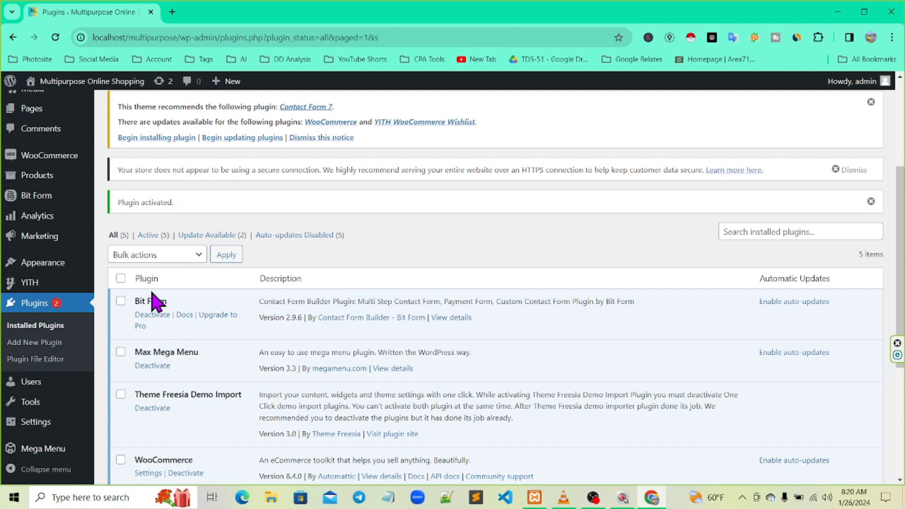
key(ctrl+2)
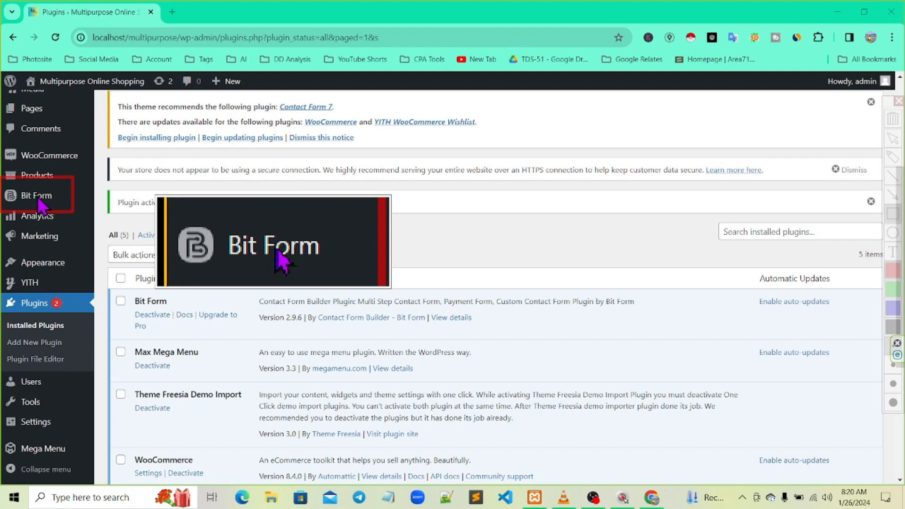
mouse_move(38, 200)
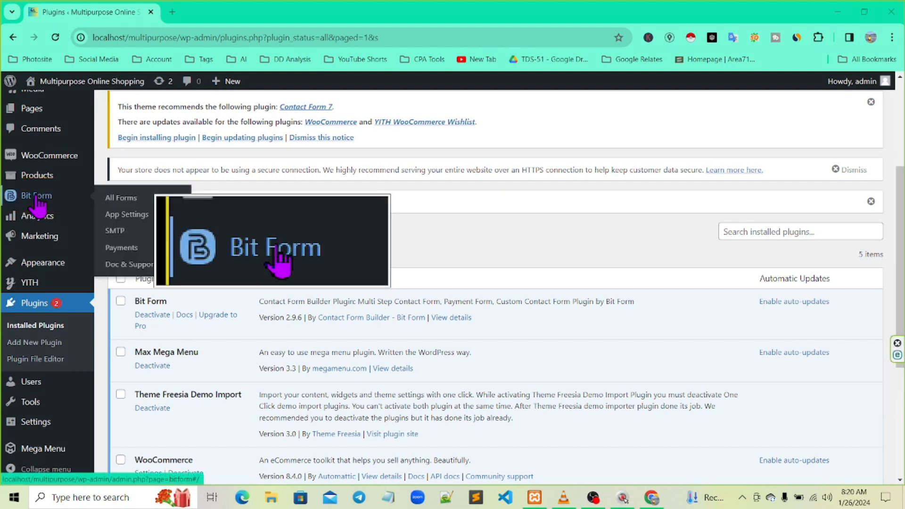
Open the Bit Form dashboard, dismiss the What's New popup, and choose Create First Form
click(37, 200)
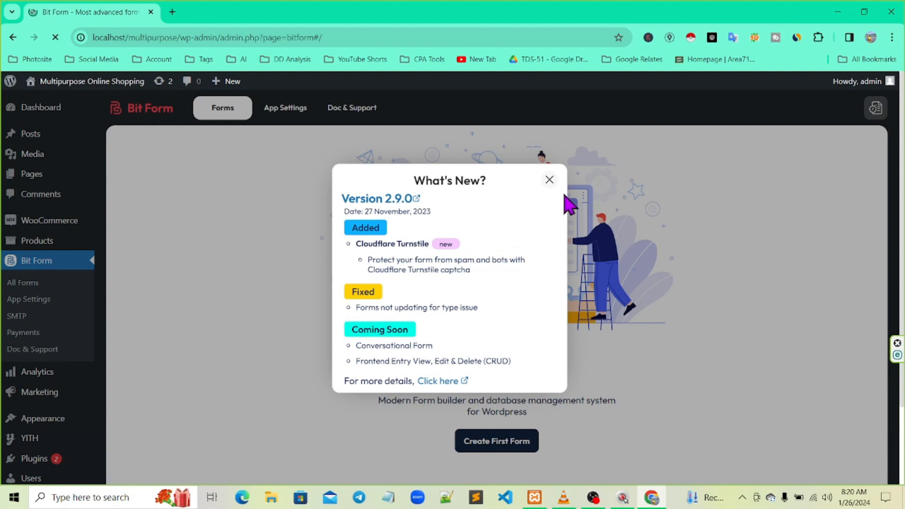
click(549, 180)
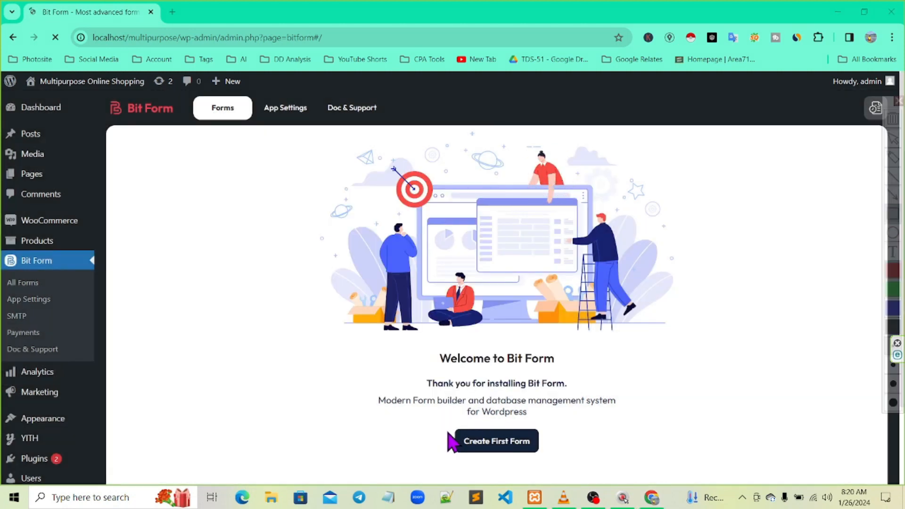
drag(451, 426, 585, 466)
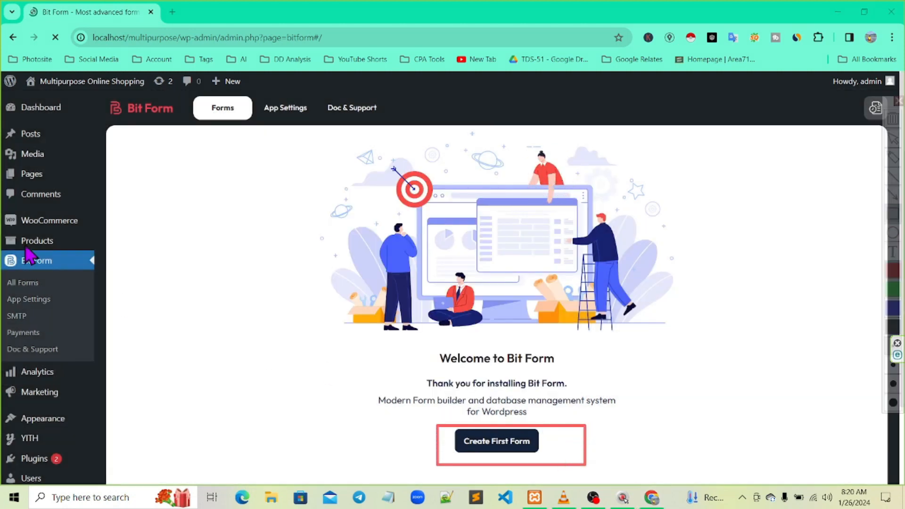
drag(76, 245, 100, 266)
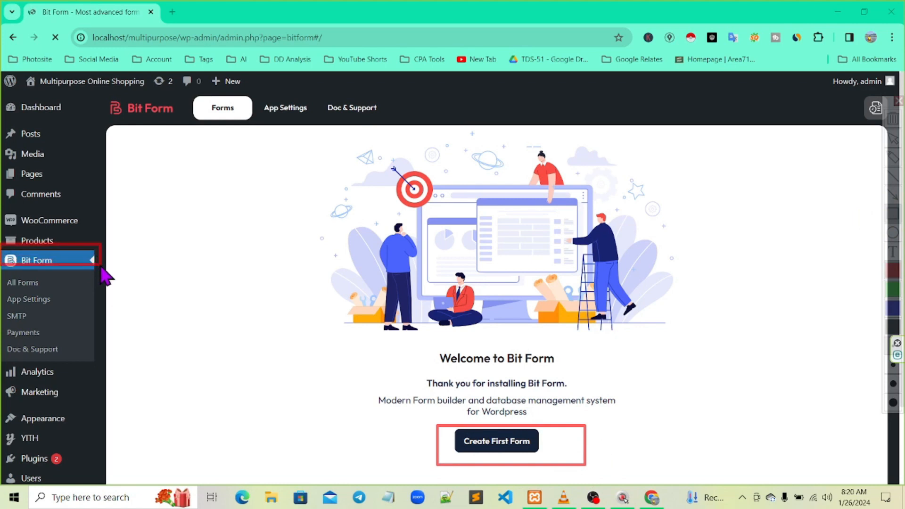
click(893, 195)
mouse_move(90, 267)
mouse_down()
mouse_move(339, 401)
mouse_move(453, 430)
mouse_up()
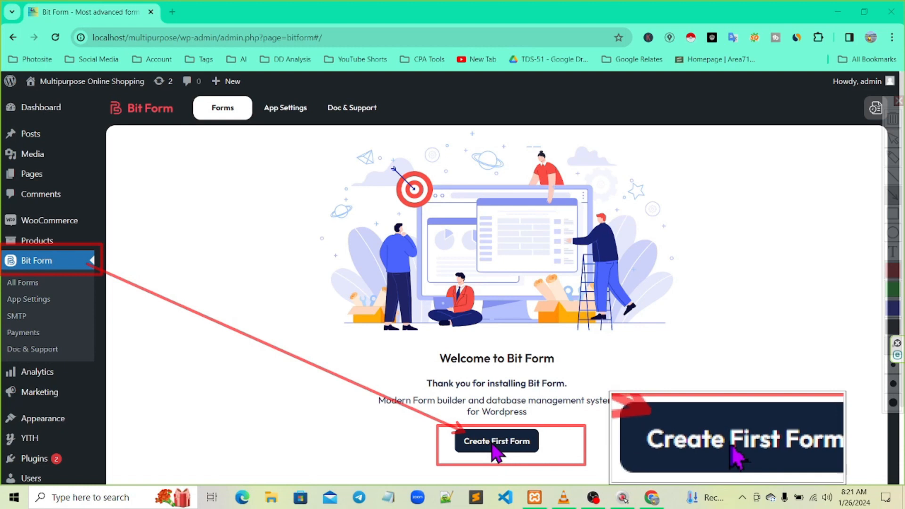
key(Escape)
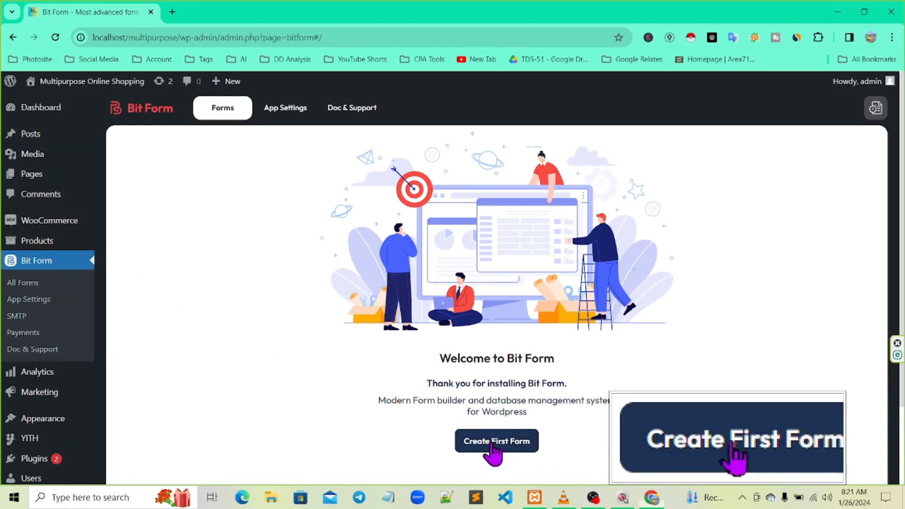
click(492, 452)
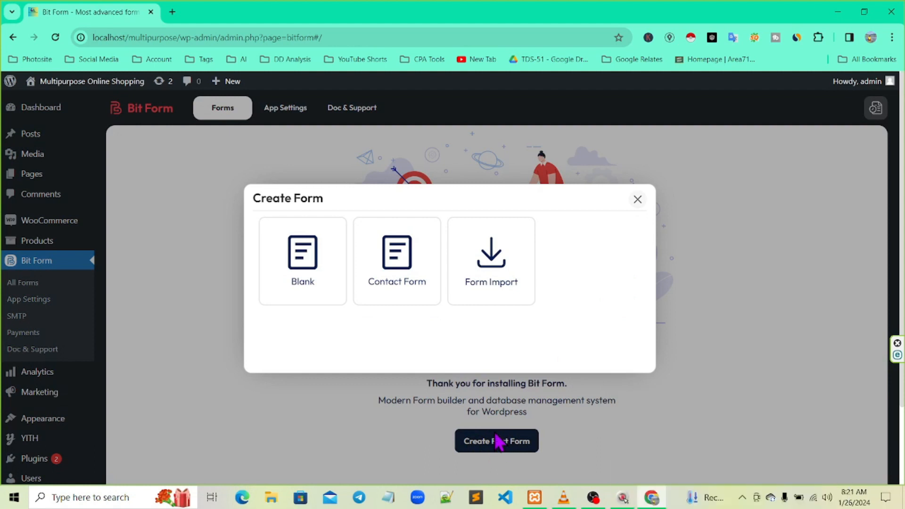
Create a Bit Form from the Contact Form template, giving Name, Email, Message and Submit fields
key(F12)
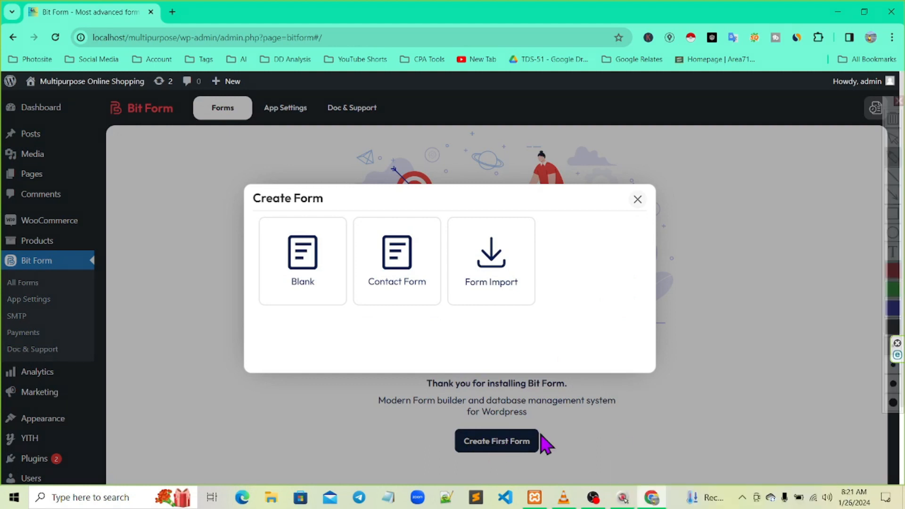
click(894, 214)
mouse_move(256, 217)
mouse_down()
mouse_move(317, 233)
mouse_move(338, 330)
mouse_move(345, 312)
mouse_up()
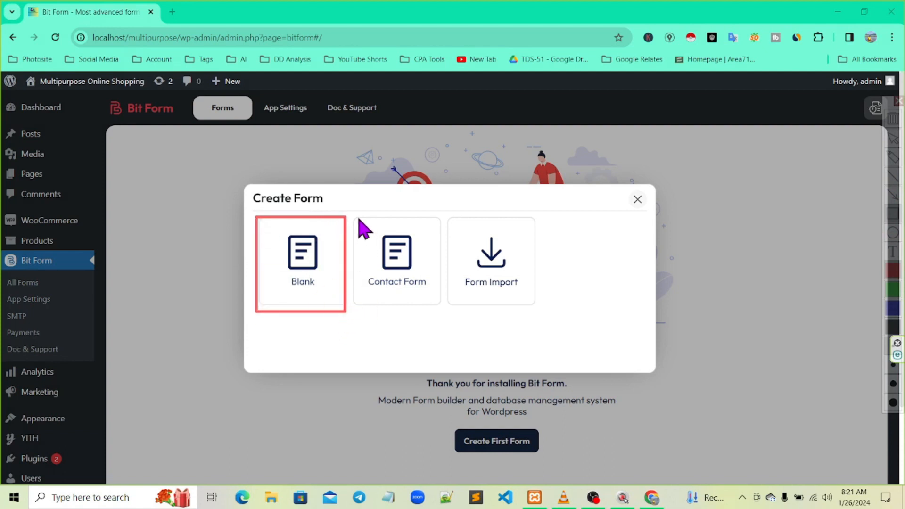
drag(381, 219, 440, 315)
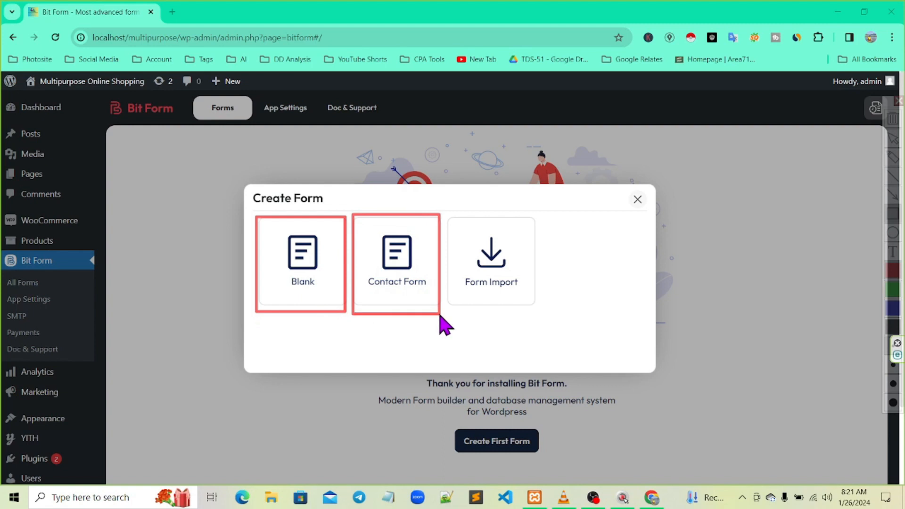
mouse_move(451, 213)
mouse_down()
mouse_move(550, 353)
mouse_move(542, 316)
mouse_up()
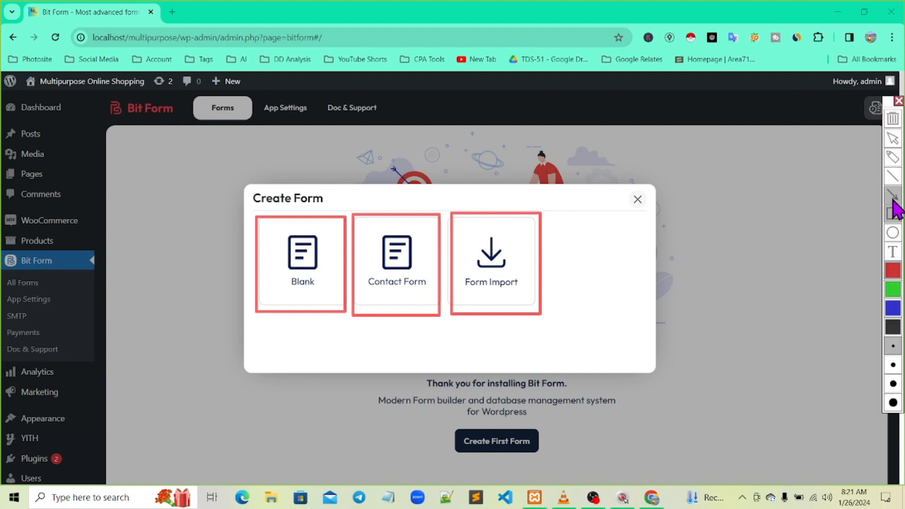
drag(56, 261, 264, 270)
mouse_move(150, 277)
mouse_down()
mouse_move(351, 305)
mouse_move(377, 298)
mouse_up()
mouse_move(50, 257)
mouse_down()
mouse_move(378, 268)
mouse_move(486, 262)
mouse_move(481, 272)
mouse_up()
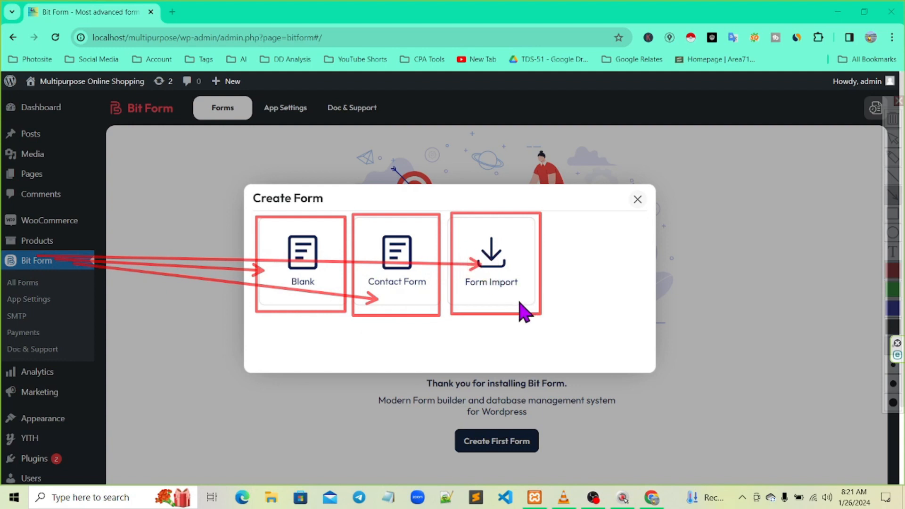
key(Escape)
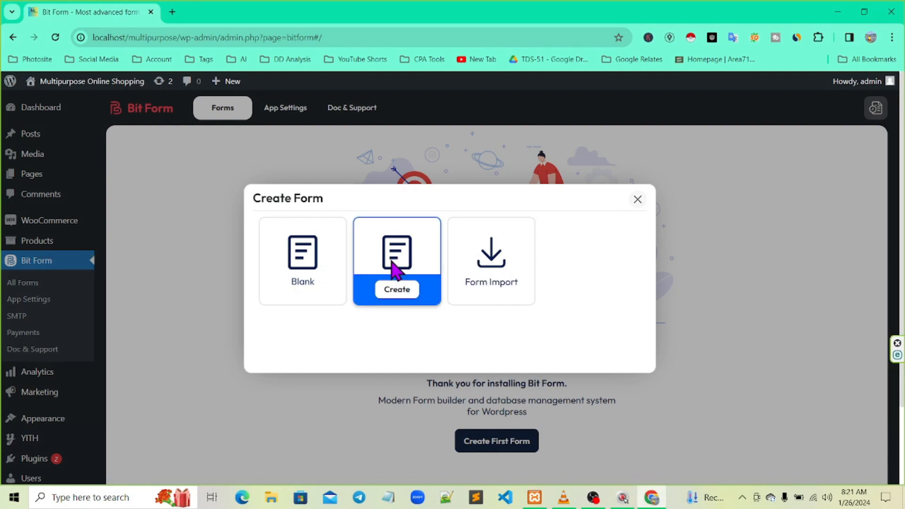
click(397, 292)
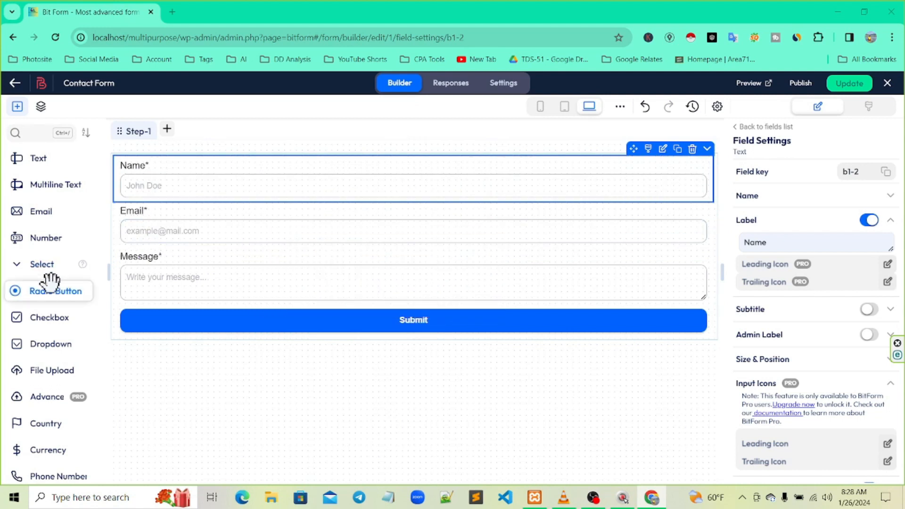
Add a Phone Number field with placeholder 'Enter Phone Number' and place it directly below Name
scroll(52, 283, down, 4)
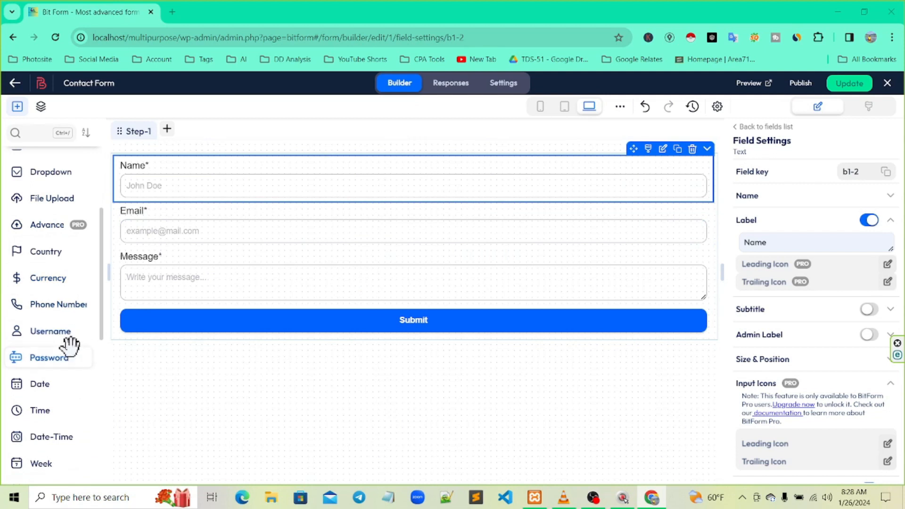
click(57, 308)
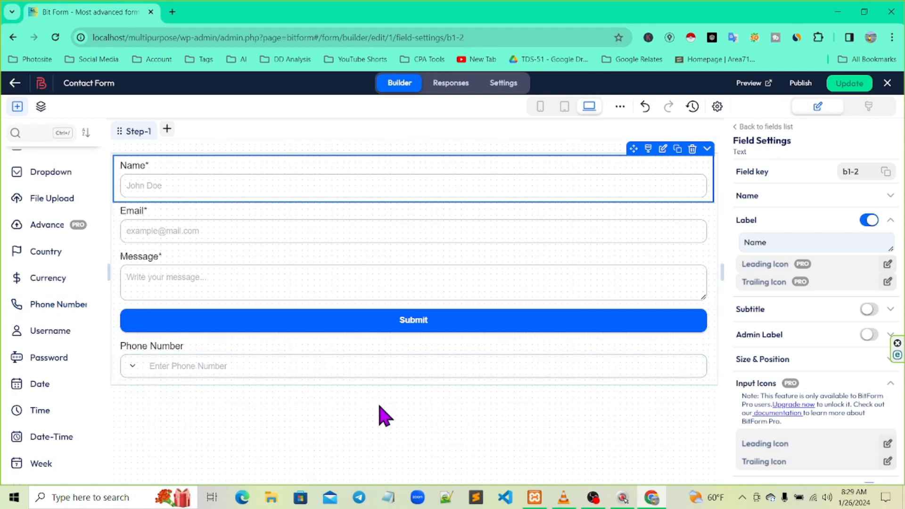
drag(376, 359, 360, 228)
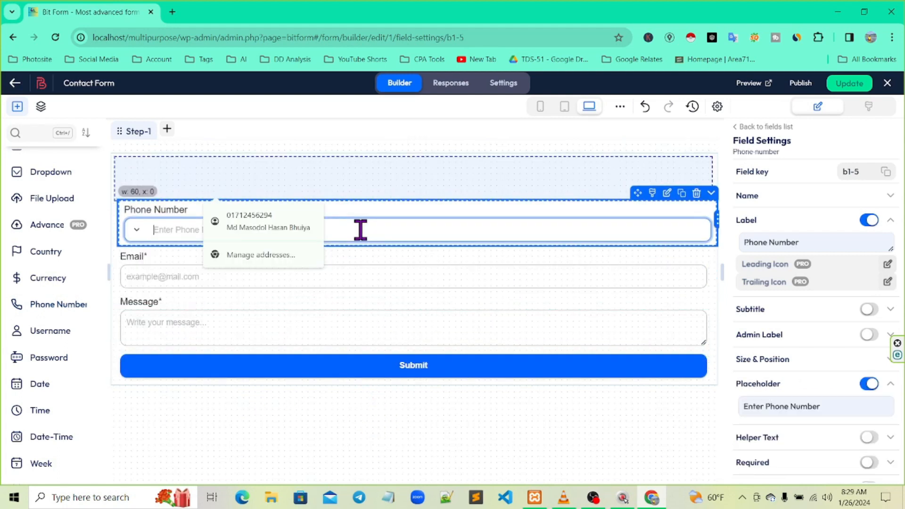
click(380, 441)
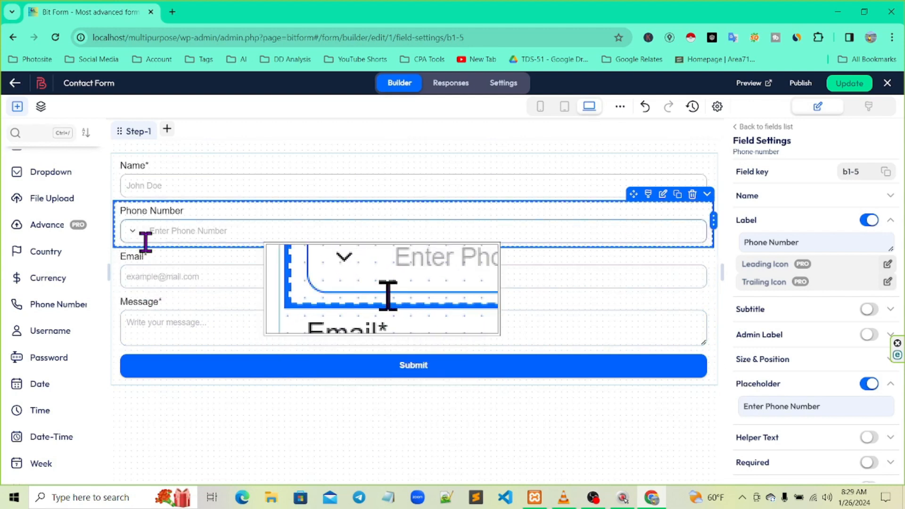
click(133, 231)
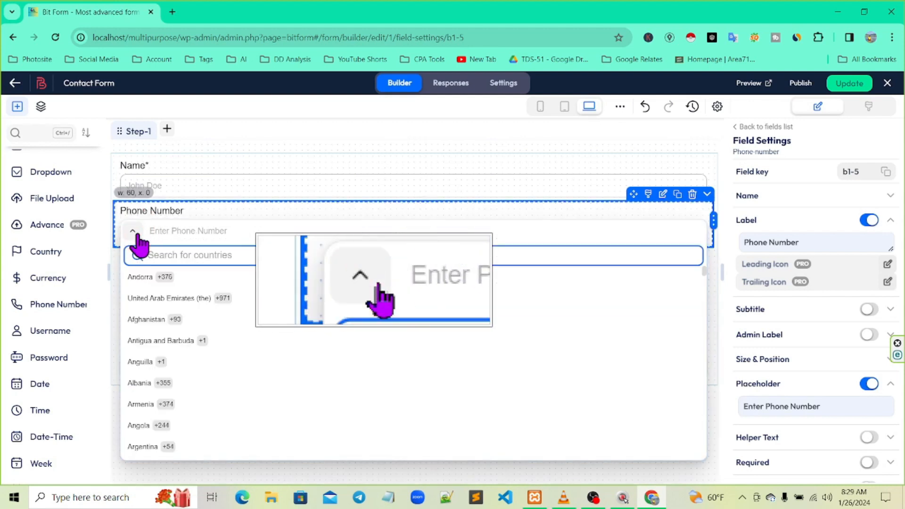
click(134, 231)
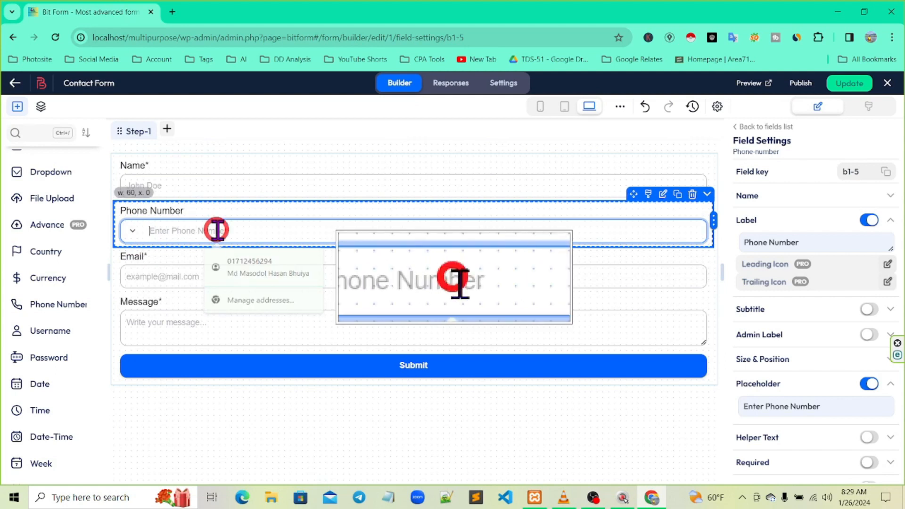
drag(121, 222, 251, 239)
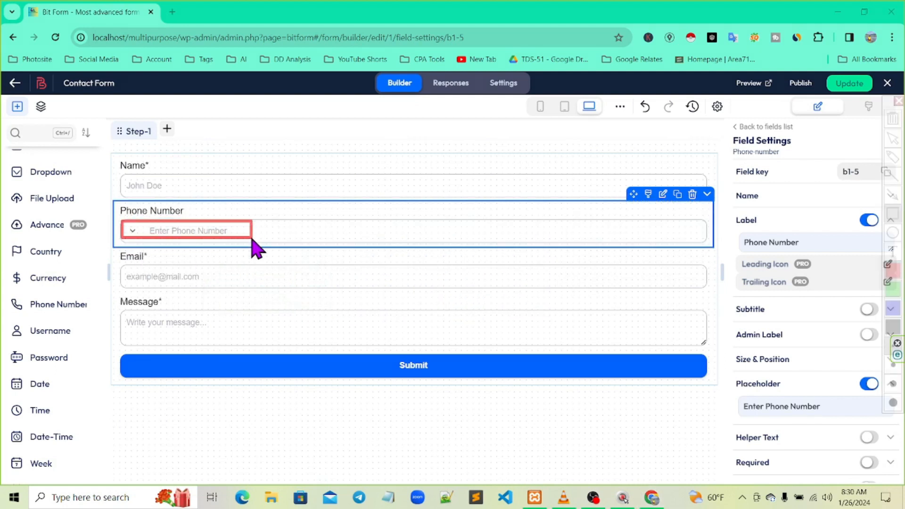
key(F4)
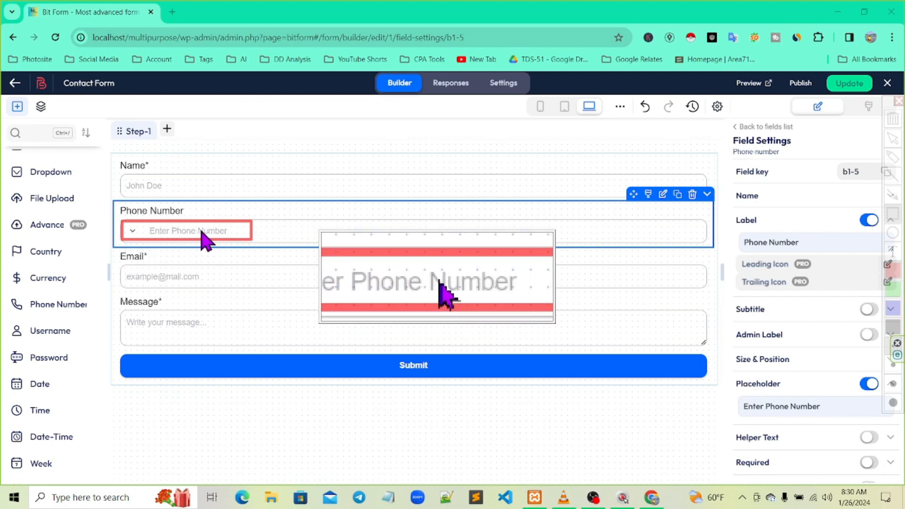
key(F4)
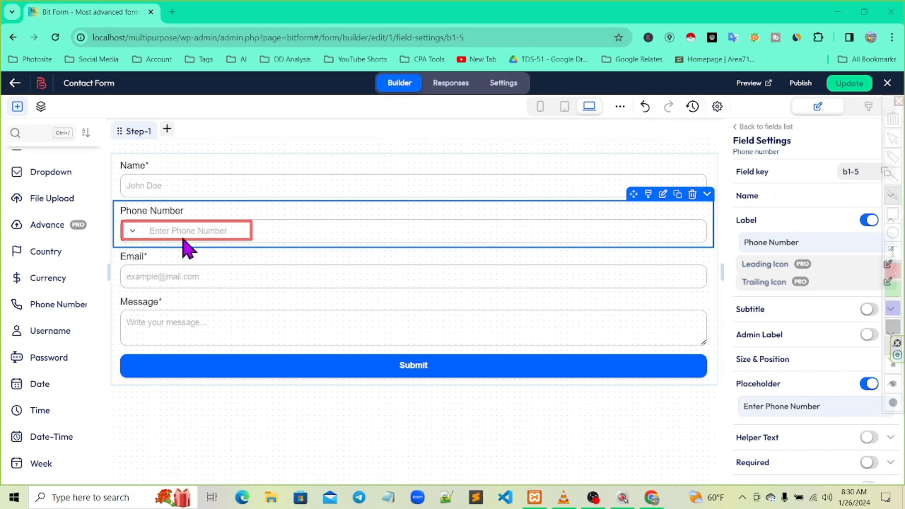
mouse_move(175, 220)
mouse_down()
mouse_move(469, 267)
mouse_move(736, 368)
mouse_move(782, 406)
mouse_up()
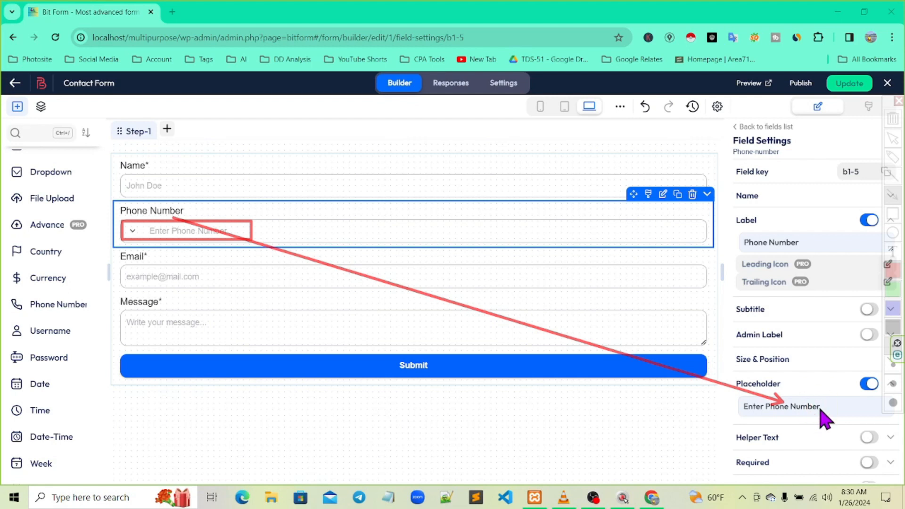
Replace the Phone Number placeholder 'Enter Phone Number' with 'Enter Your Mobile Number'
key(Escape)
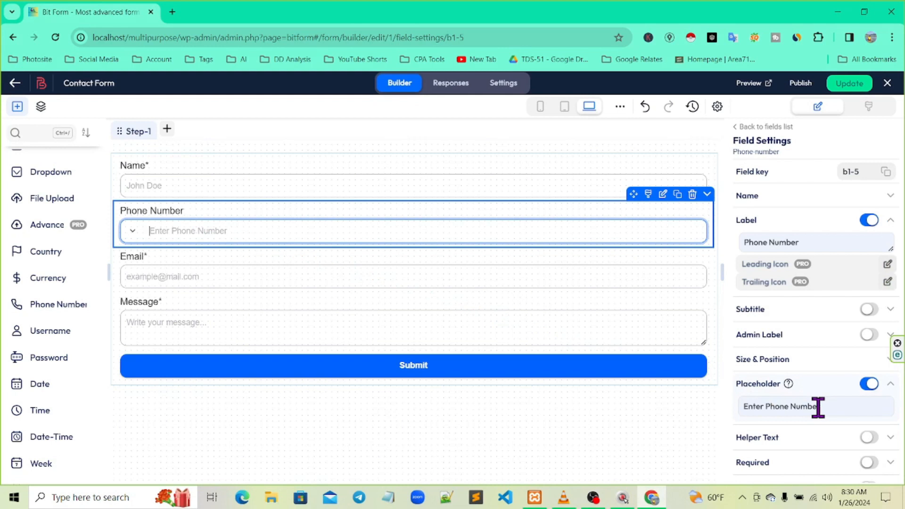
key(ctrl+F11)
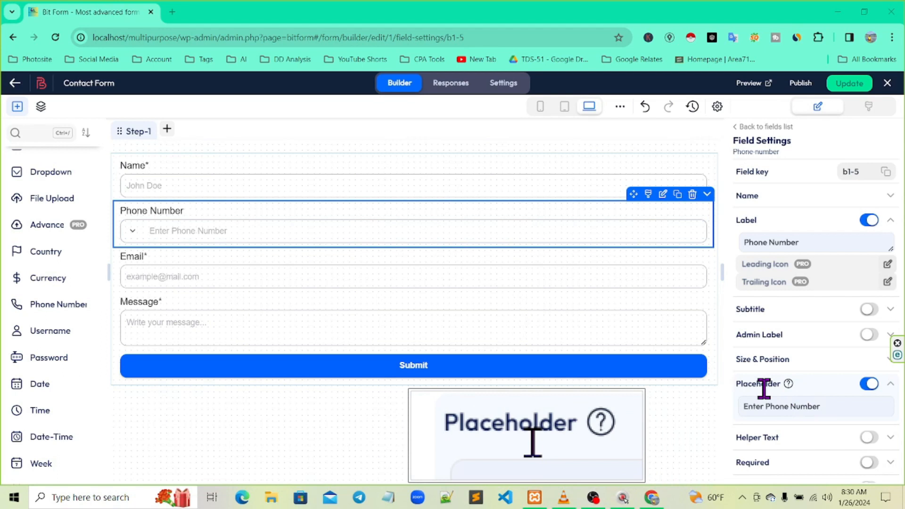
click(823, 406)
drag(822, 407, 739, 406)
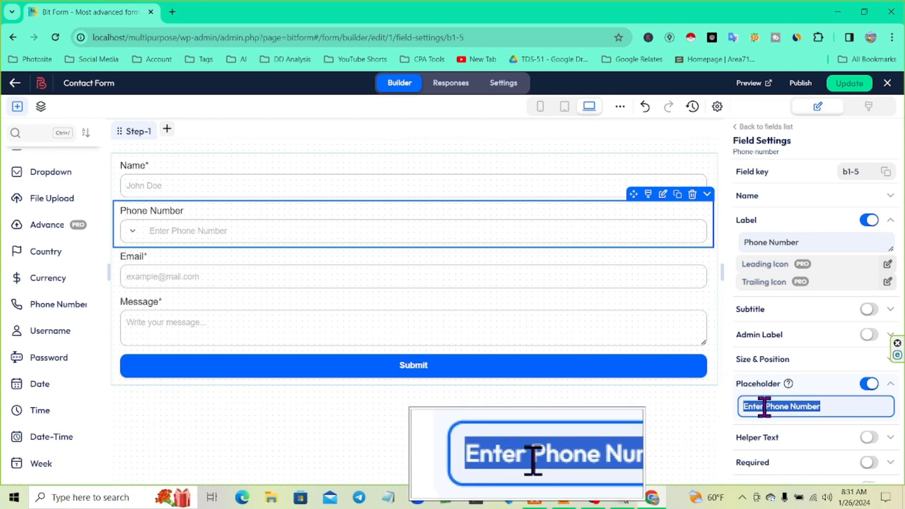
key(BackSpace)
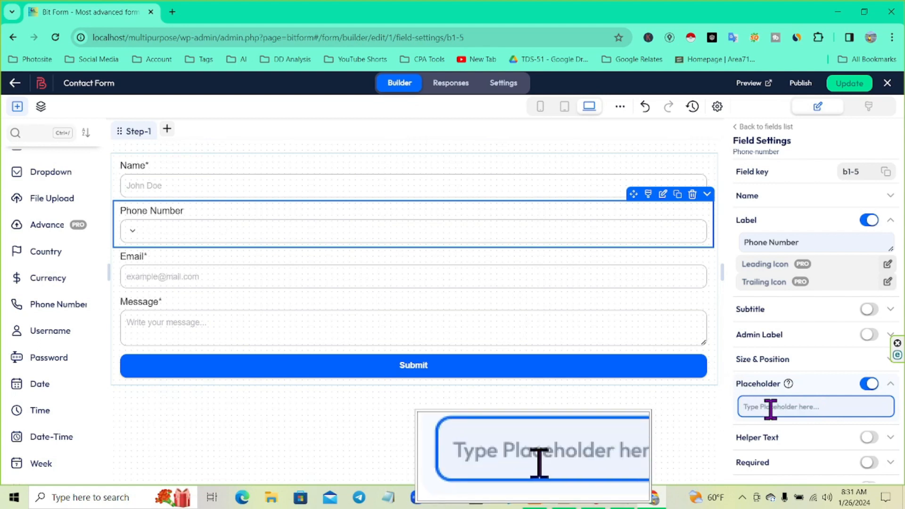
text(Enter Your Mobile)
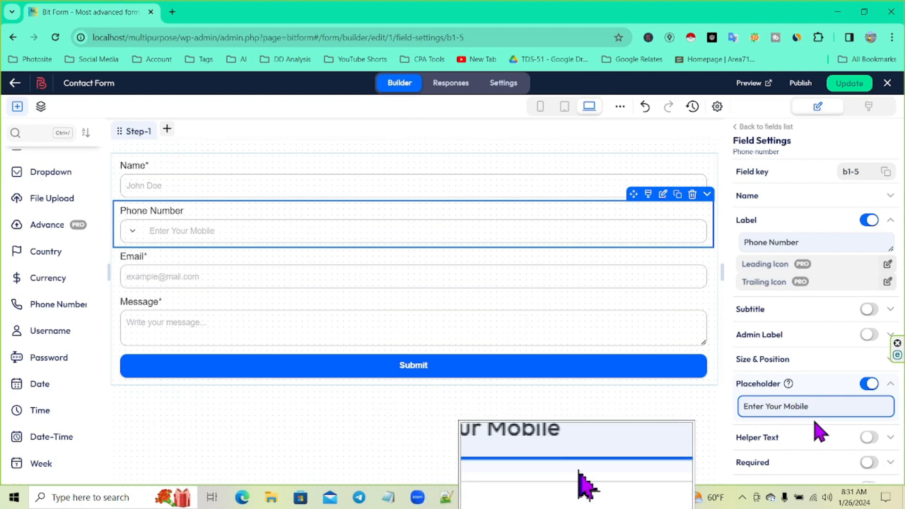
text(Number)
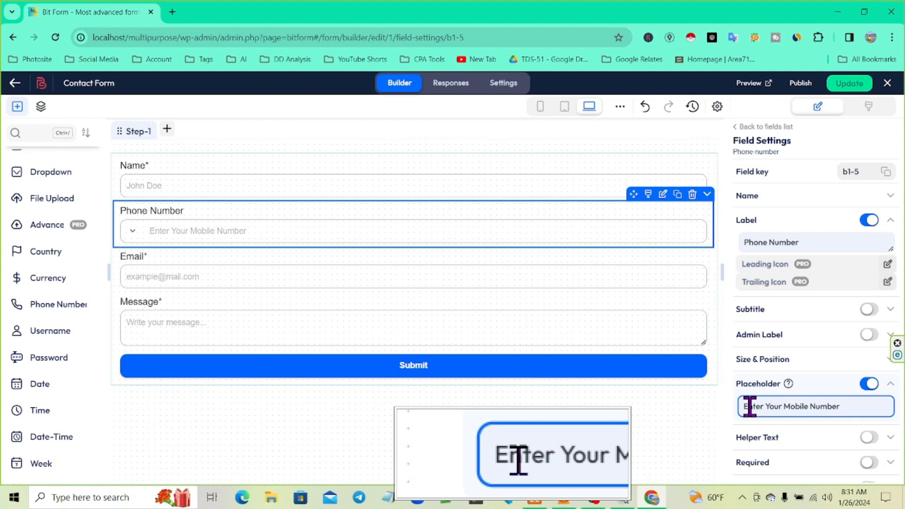
click(699, 424)
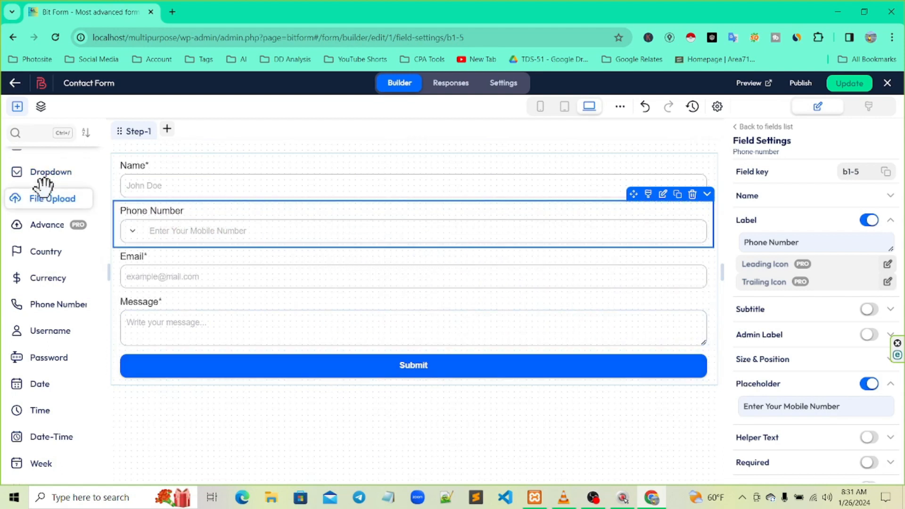
Turn on Required for the Phone Number field, with 'This field is required' as its error
scroll(47, 246, up, 4)
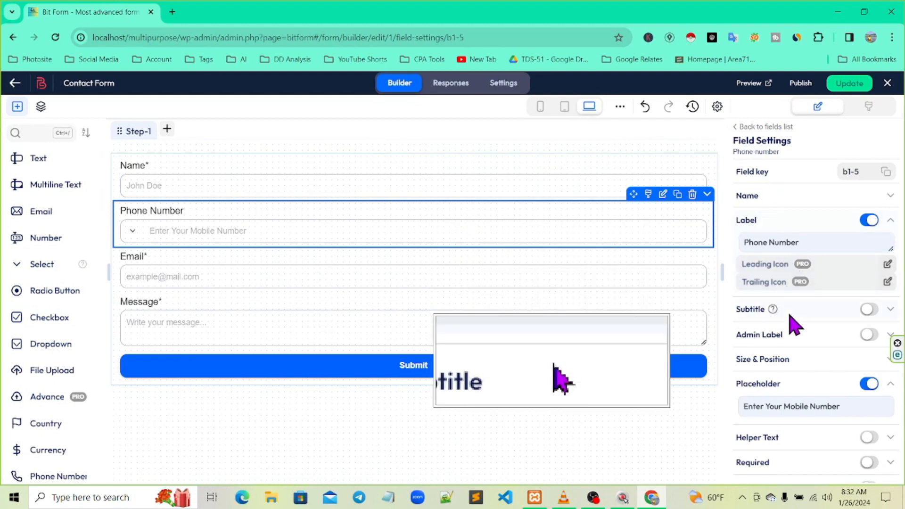
scroll(802, 398, down, 1)
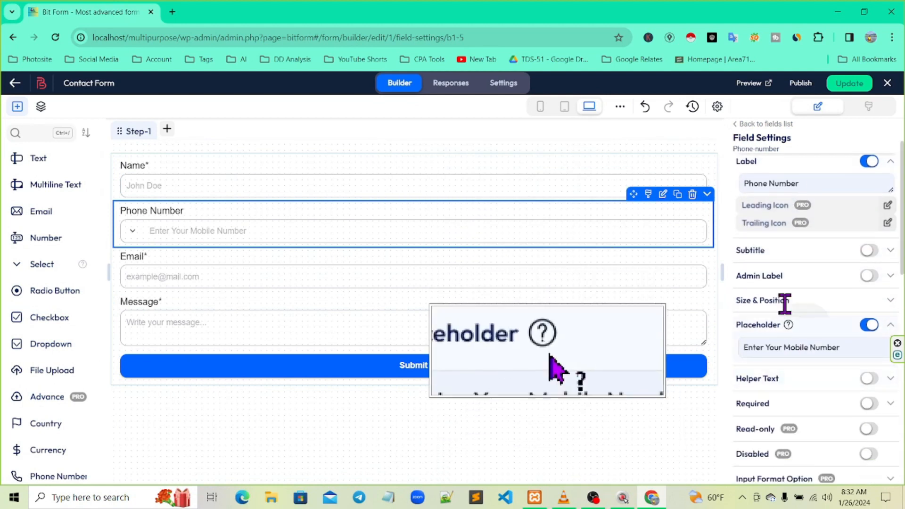
scroll(784, 311, down, 2)
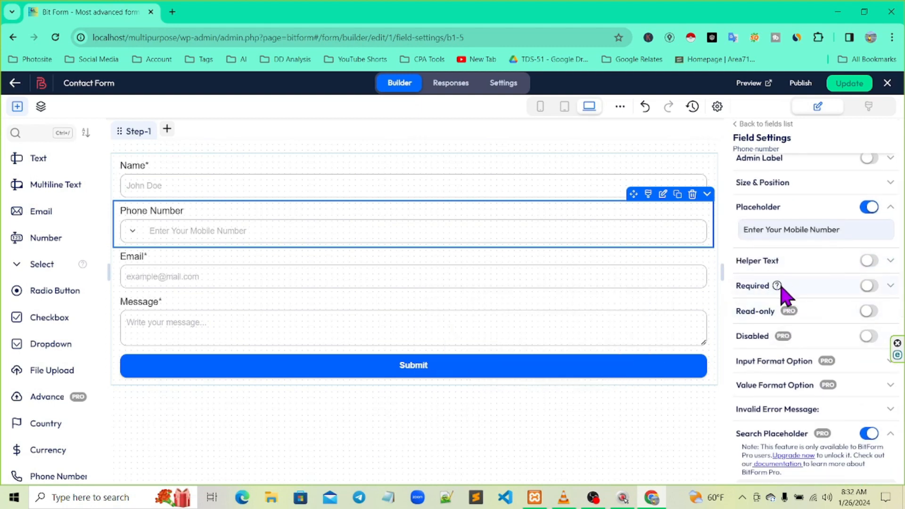
key(ctrl+2)
mouse_move(154, 212)
mouse_down()
mouse_move(663, 284)
mouse_move(839, 287)
mouse_up()
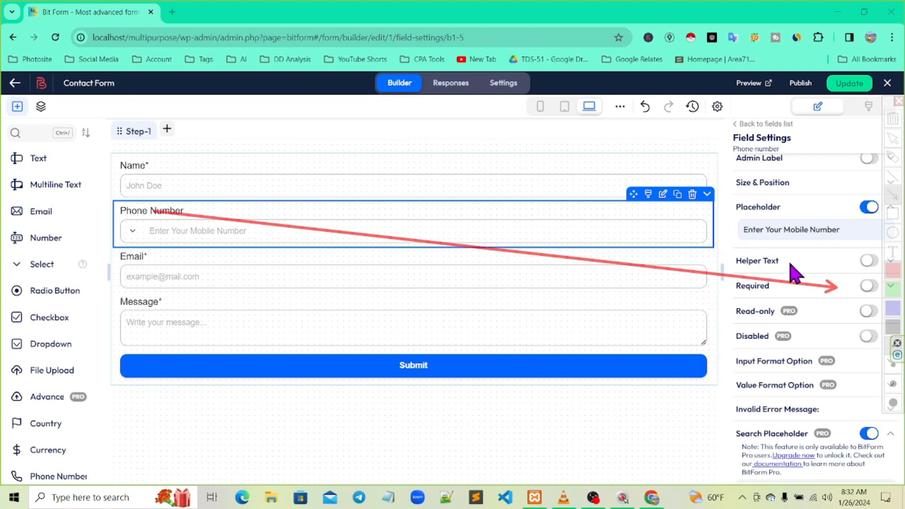
key(ctrl+F4)
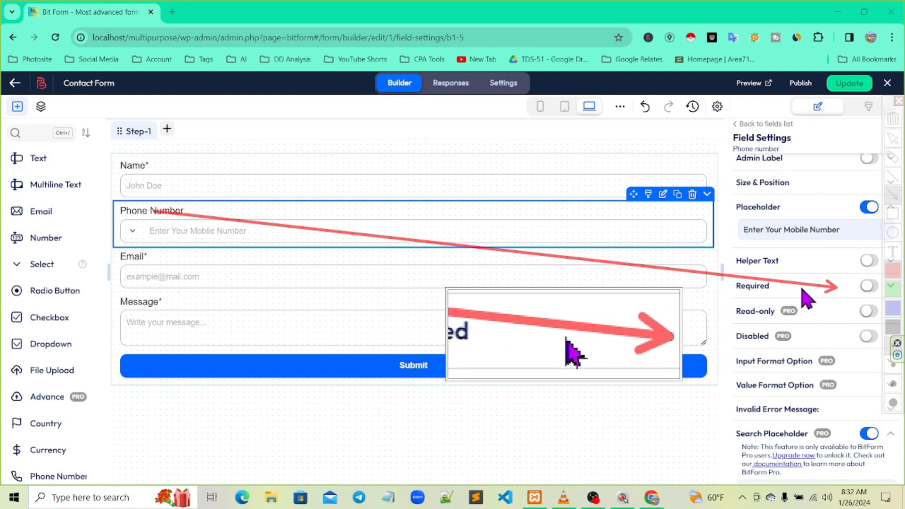
click(868, 286)
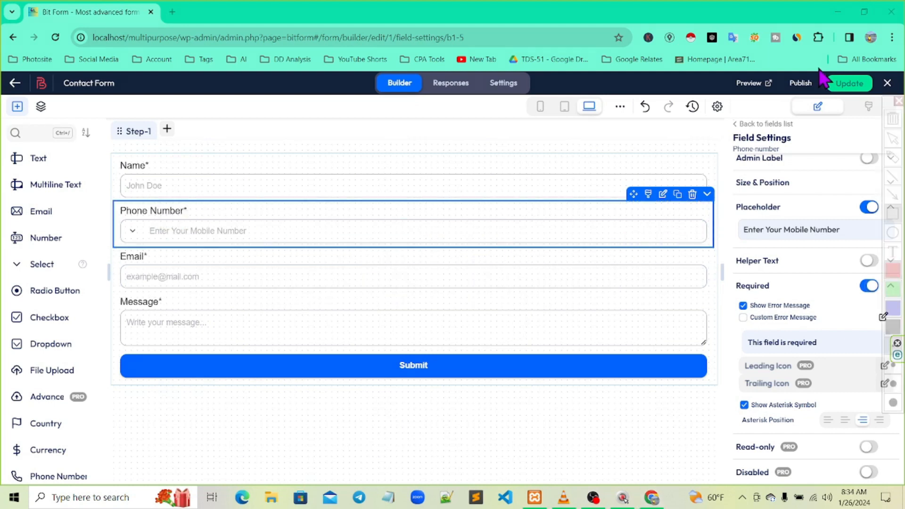
Save the Contact Form with Update until 'Form updated successfully' appears
drag(833, 73, 877, 98)
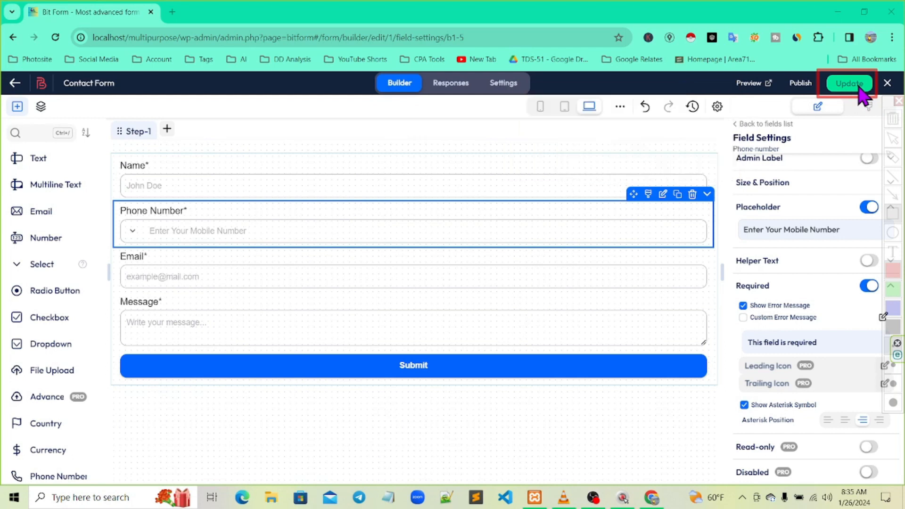
key(Escape)
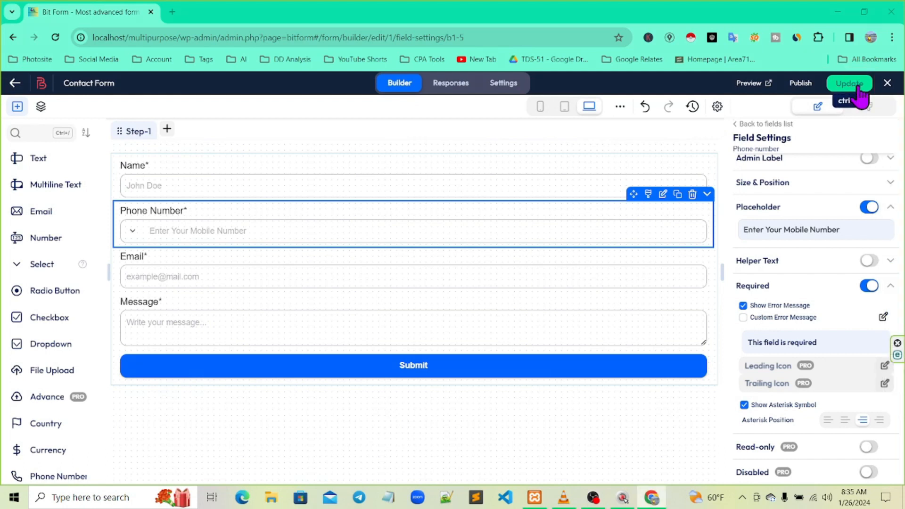
click(858, 86)
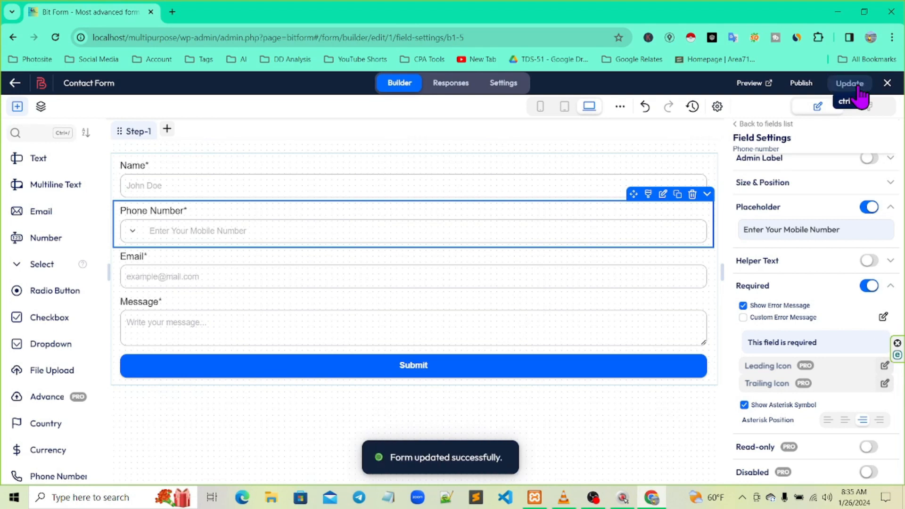
key(ctrl+2)
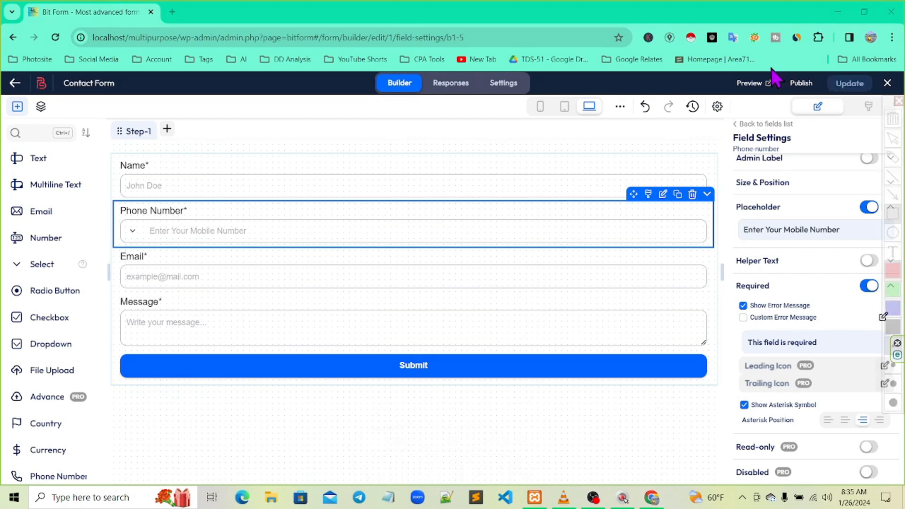
drag(831, 87, 831, 107)
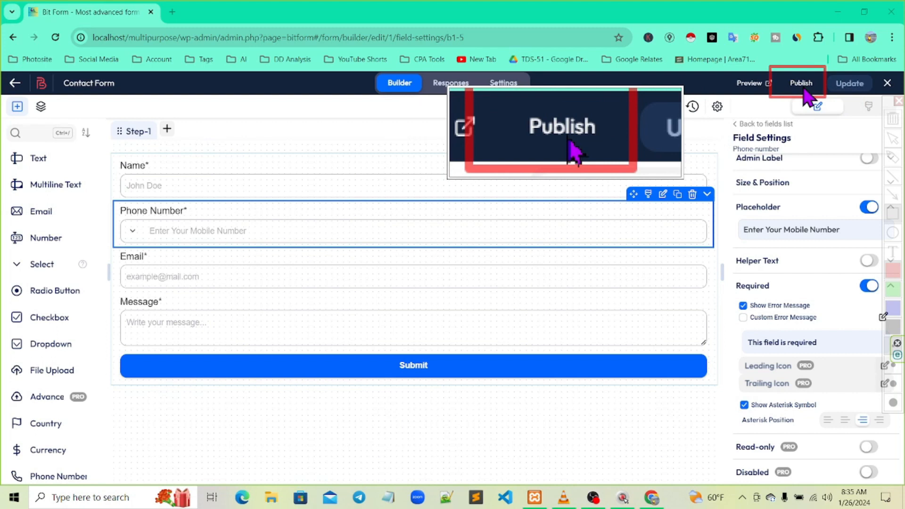
key(Escape)
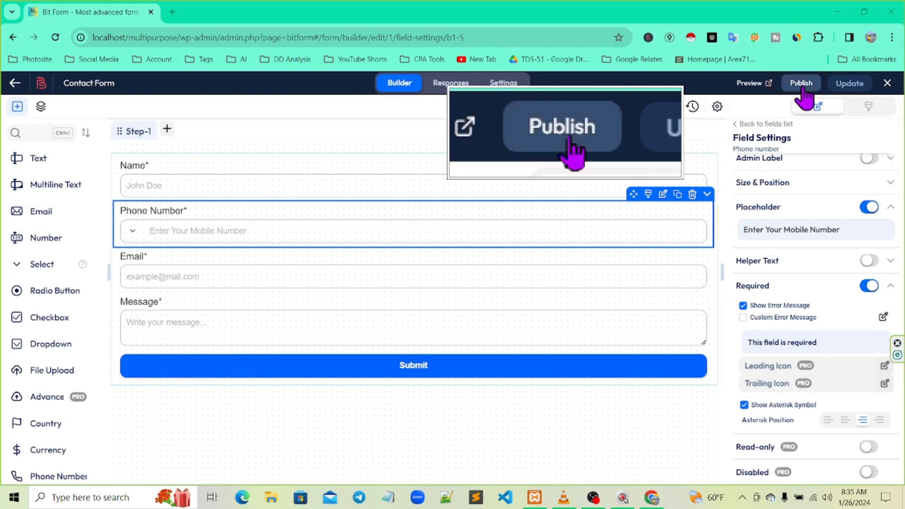
Copy the shortcode [bitform id='1'] from the Publish popover
click(805, 90)
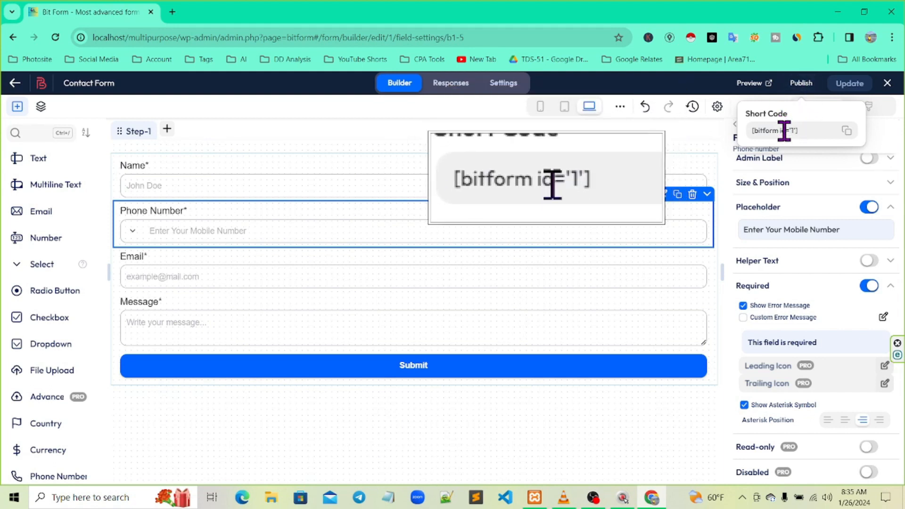
click(846, 131)
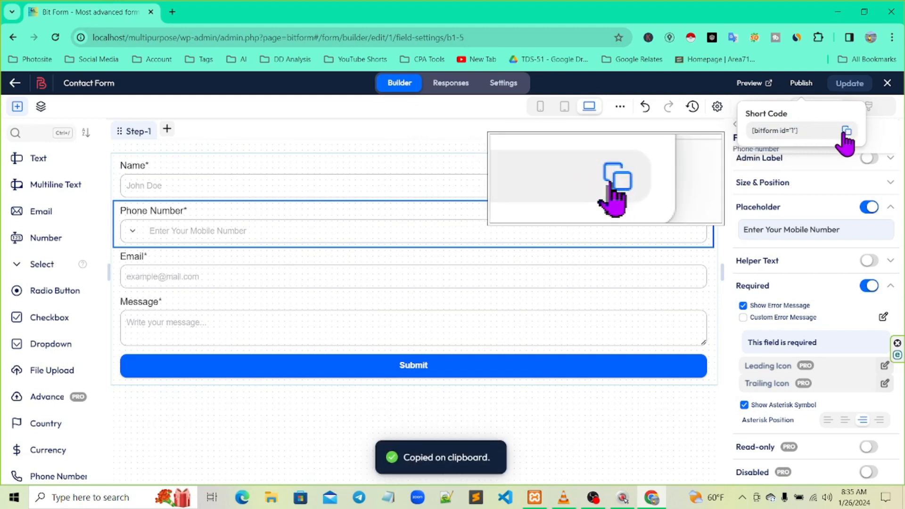
mouse_move(455, 300)
mouse_down()
mouse_move(148, 185)
mouse_move(10, 97)
mouse_move(19, 100)
mouse_up()
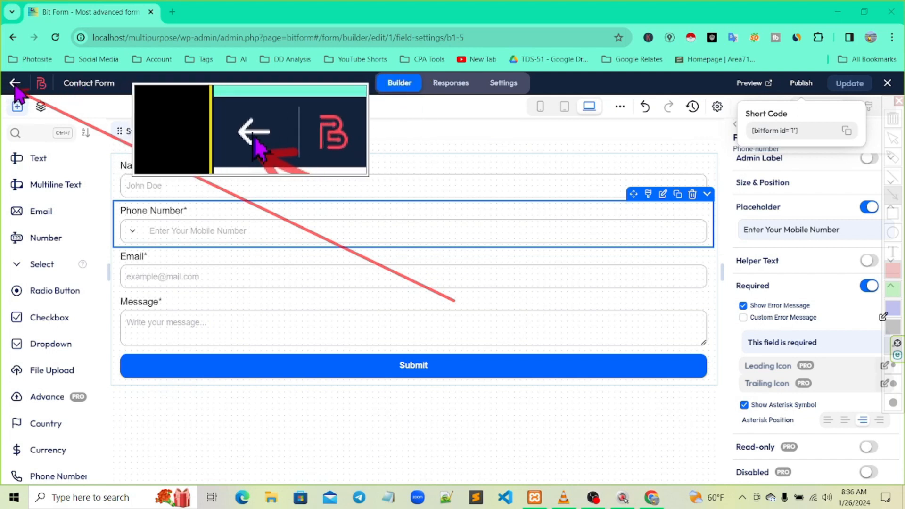
key(Escape)
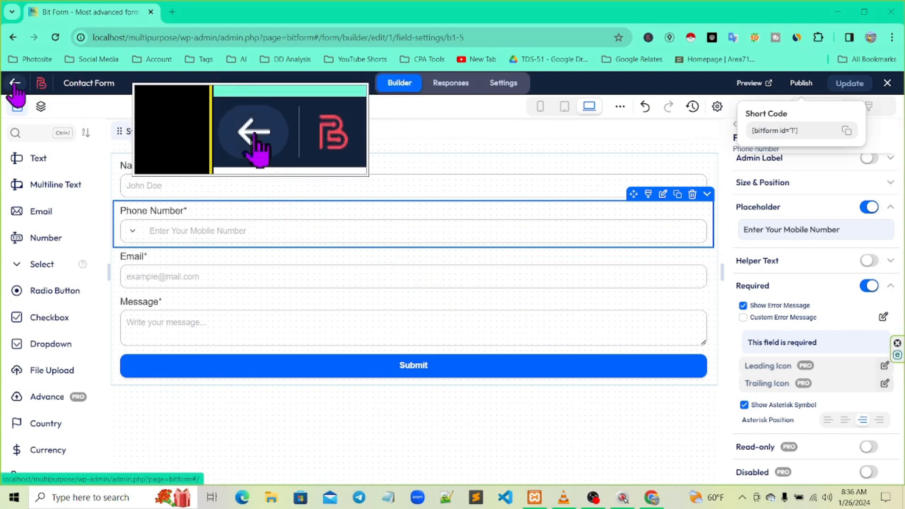
Return to All Forms and copy the Contact Form's [bitform id='1'] shortcode from its row
click(15, 84)
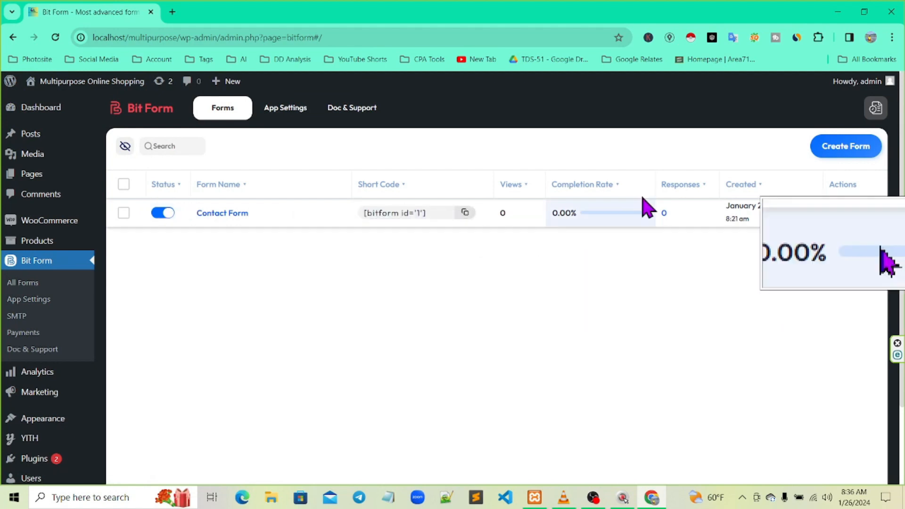
key(F4)
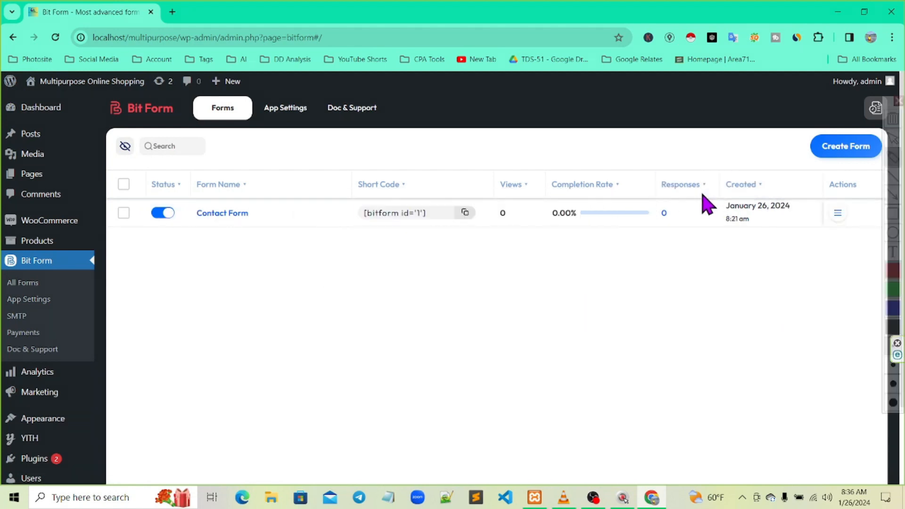
click(893, 215)
mouse_move(114, 199)
mouse_down()
mouse_move(809, 214)
mouse_move(815, 236)
mouse_up()
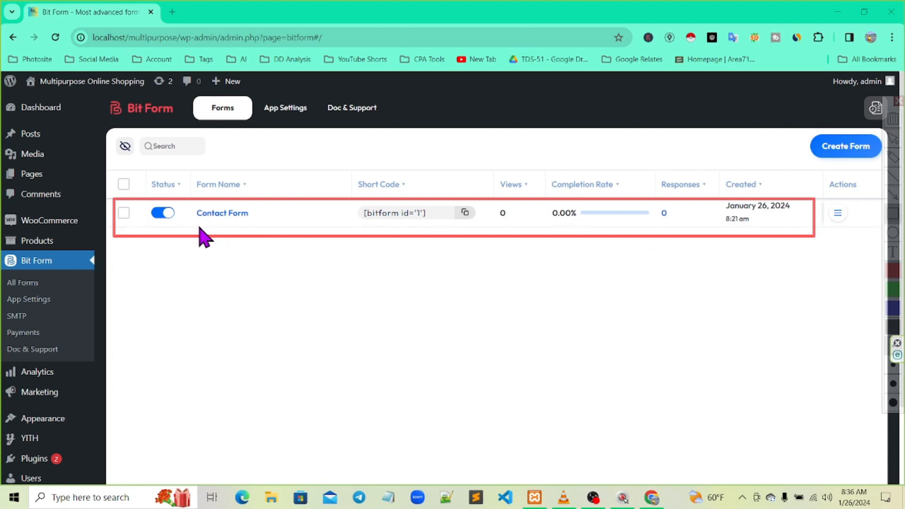
key(F3)
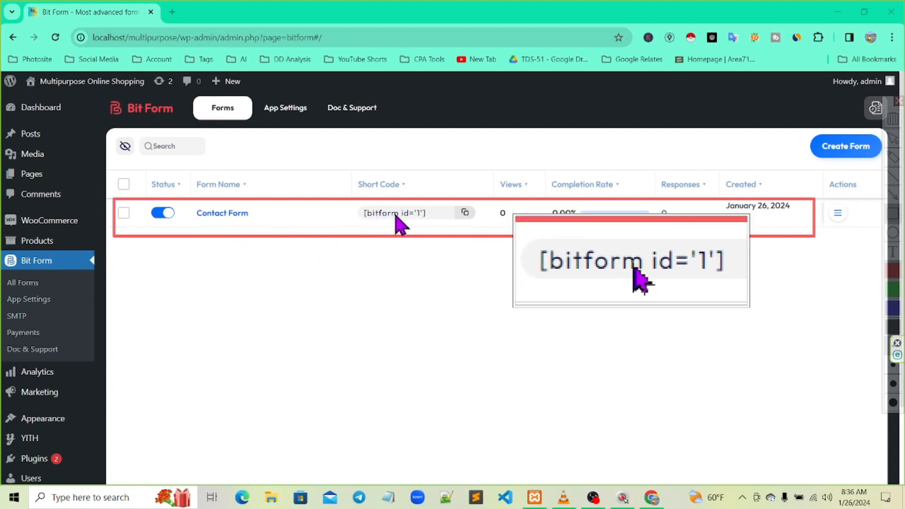
key(Escape)
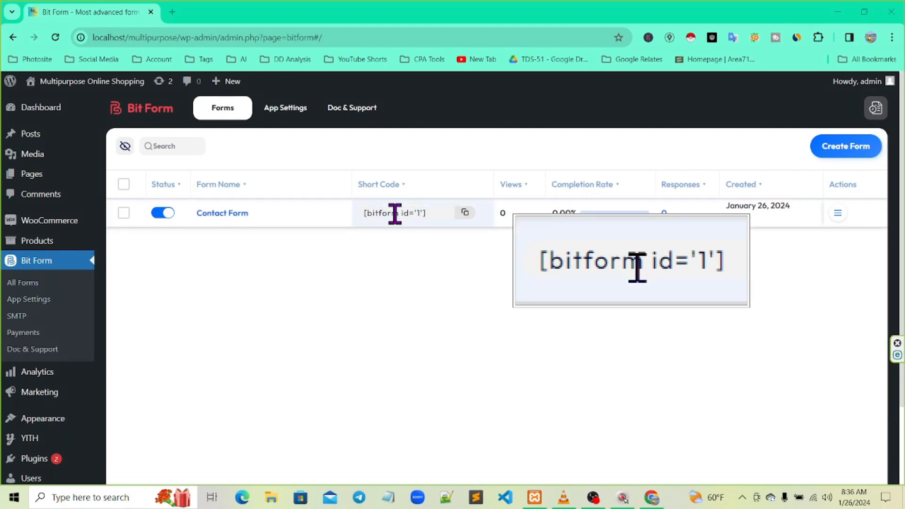
click(467, 213)
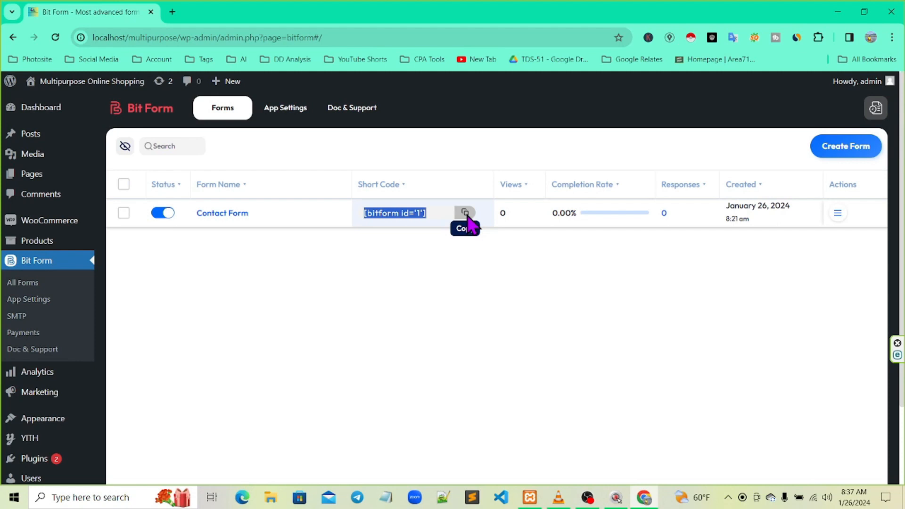
key(ctrl+2)
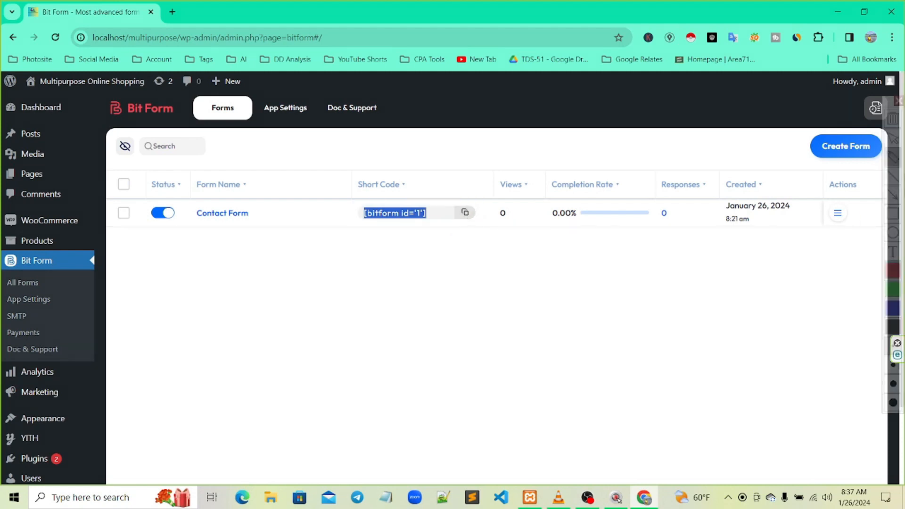
click(893, 215)
mouse_move(2, 79)
mouse_down()
mouse_move(44, 94)
mouse_move(98, 371)
mouse_move(91, 495)
mouse_move(91, 481)
mouse_up()
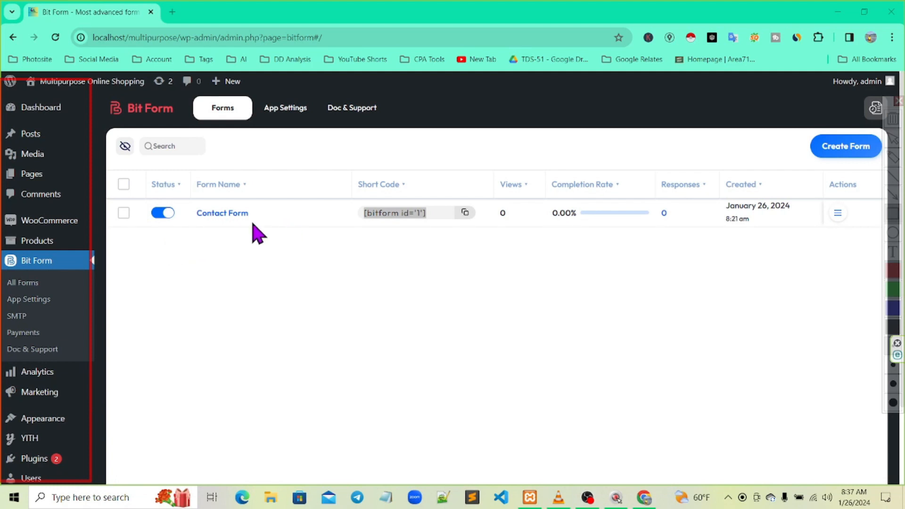
mouse_move(4, 163)
mouse_down()
mouse_move(62, 178)
mouse_move(67, 200)
mouse_move(61, 190)
mouse_up()
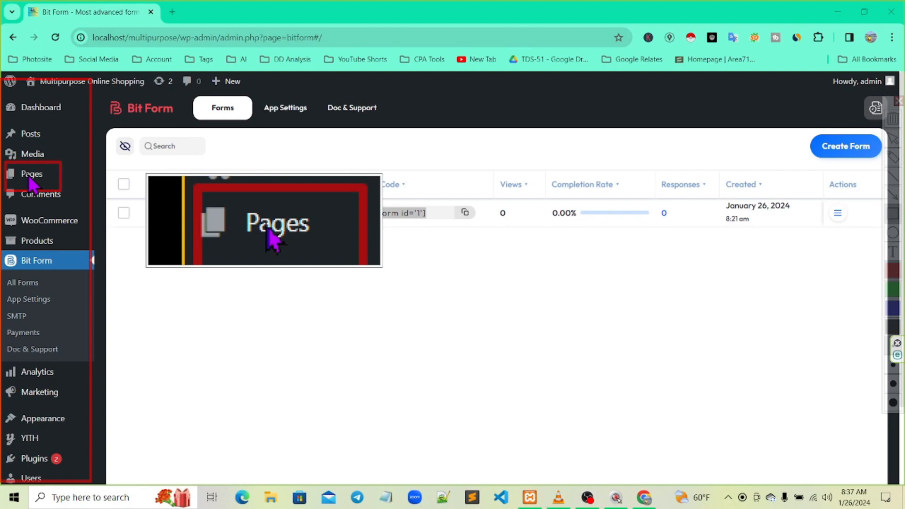
Go to Pages > All Pages and open Contact Us in the block editor
key(Escape)
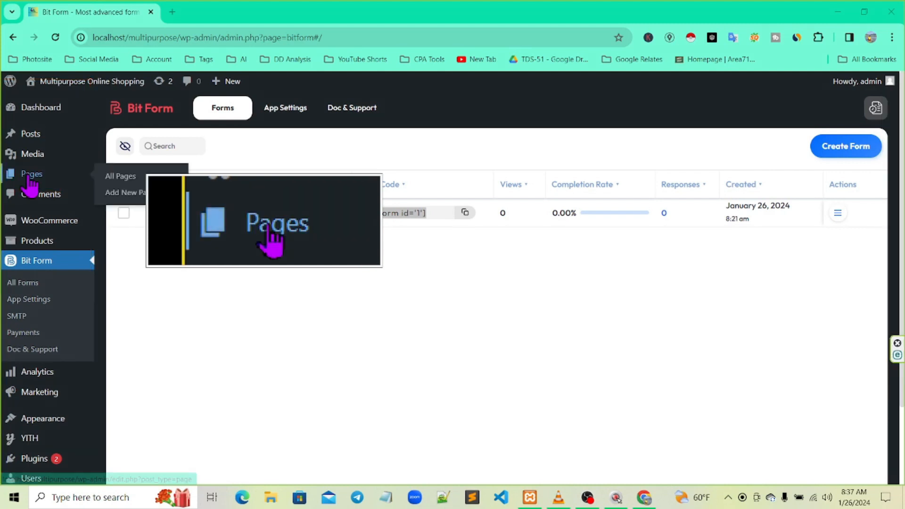
click(115, 182)
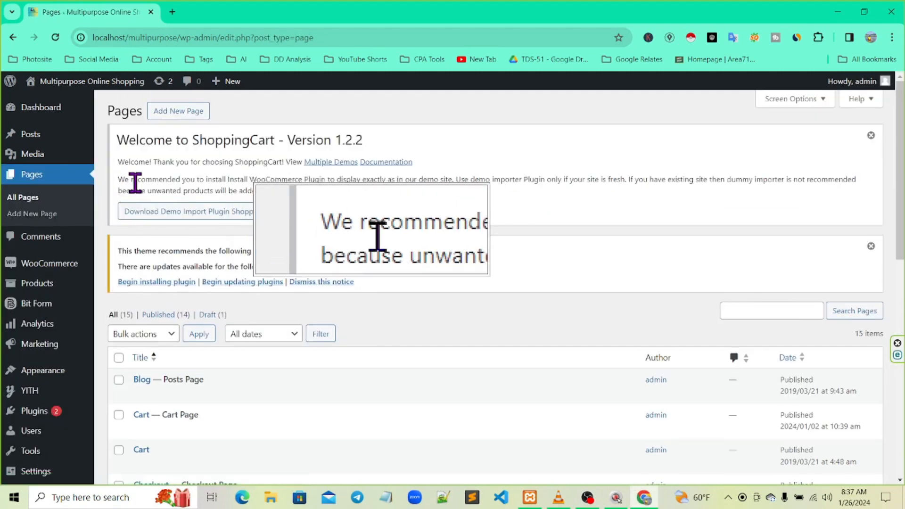
scroll(378, 236, down, 5)
click(891, 214)
drag(103, 304, 231, 340)
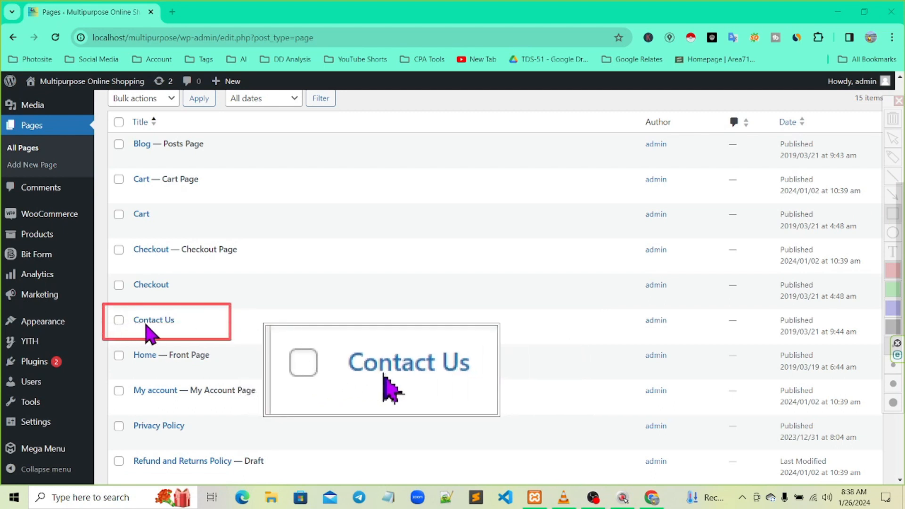
key(Escape)
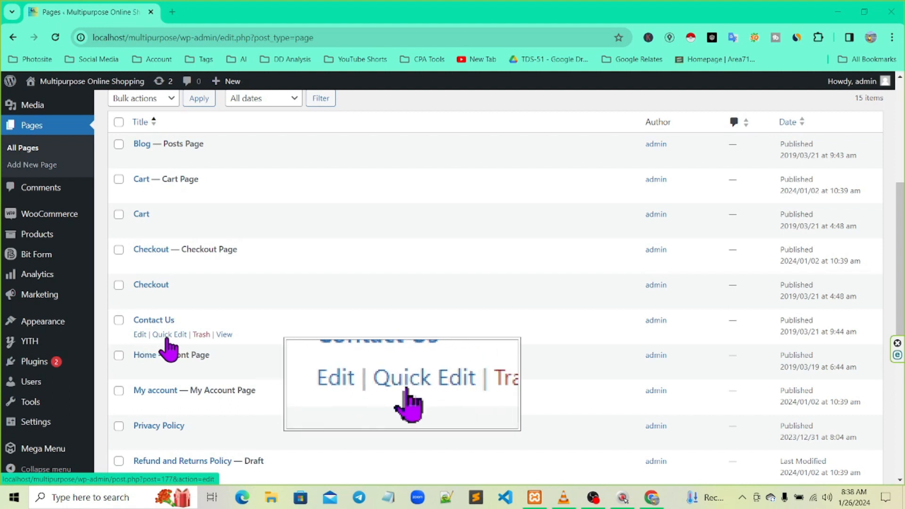
click(140, 336)
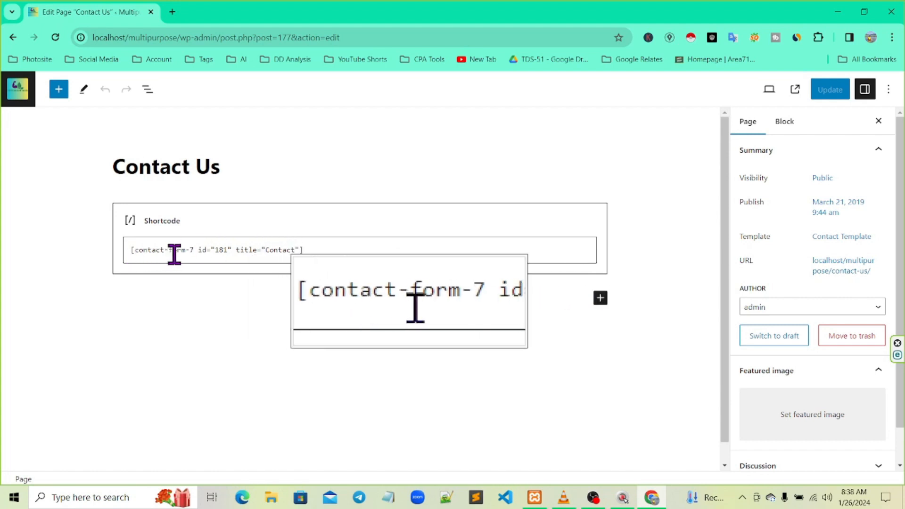
Clear the contact-form-7 shortcode text, then delete that Shortcode block from the block's options menu
click(312, 250)
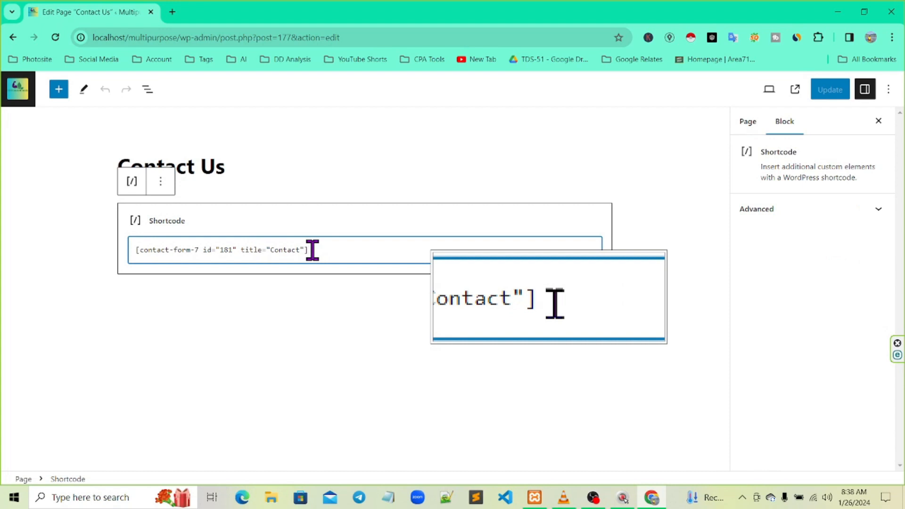
key(BackSpace)
key(BackSpace)
key(BackSpace)
key(BackSpace)
key(BackSpace)
key(BackSpace)
key(BackSpace)
key(BackSpace)
key(BackSpace)
key(BackSpace)
key(BackSpace)
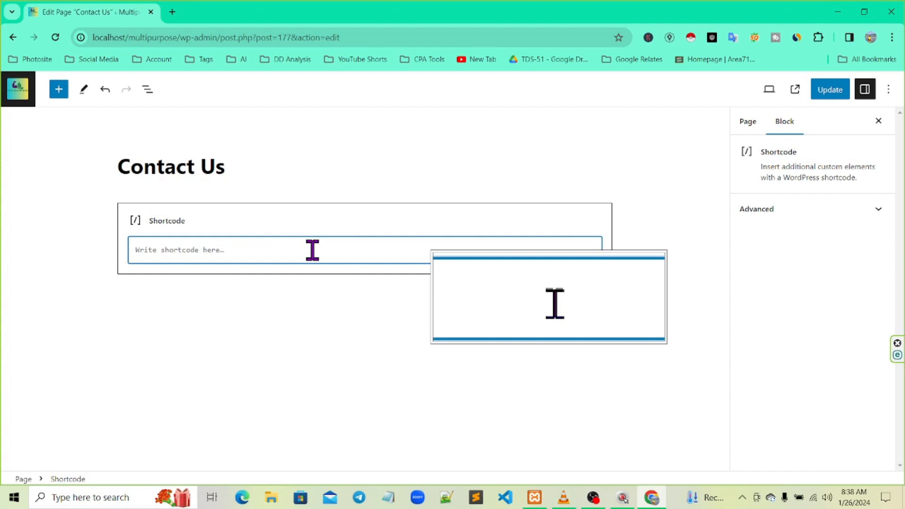
key(ctrl+v)
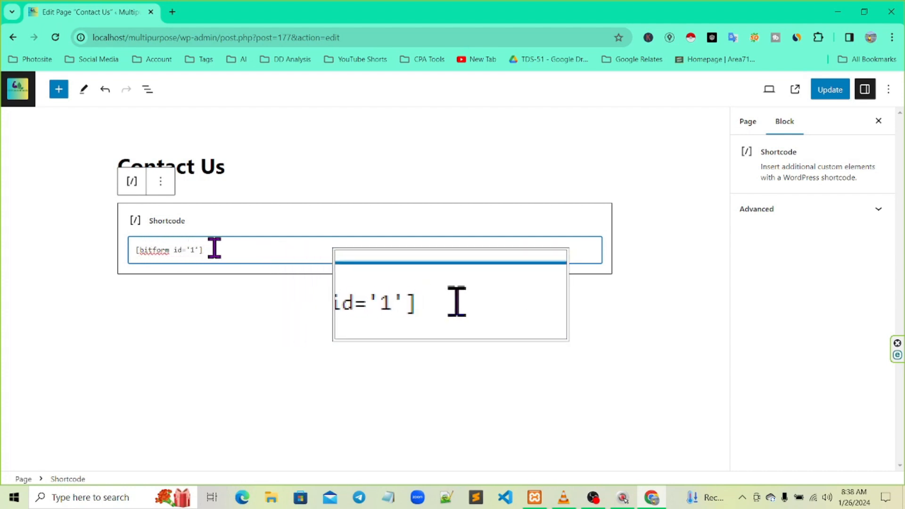
key(BackSpace)
key(BackSpace)
key(BackSpace)
key(BackSpace)
key(BackSpace)
key(BackSpace)
key(BackSpace)
key(BackSpace)
key(BackSpace)
key(BackSpace)
key(BackSpace)
key(BackSpace)
key(BackSpace)
key(BackSpace)
key(BackSpace)
key(BackSpace)
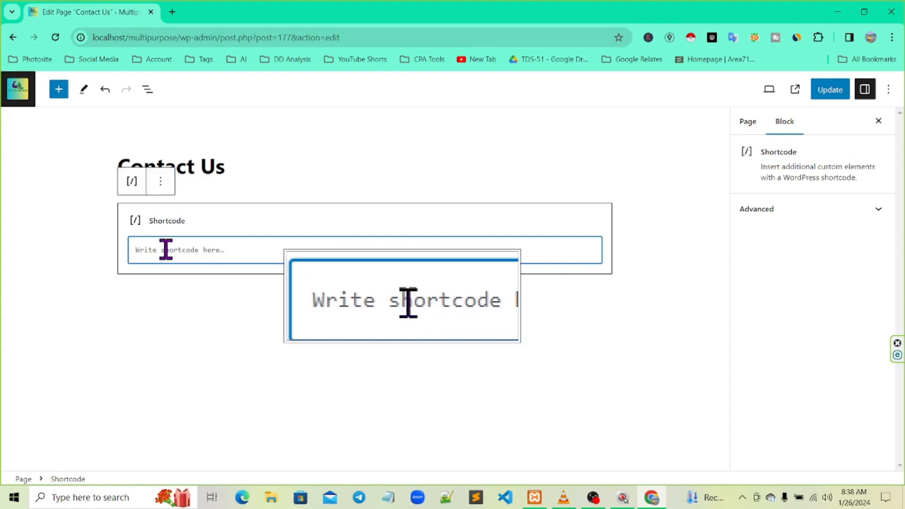
key(ctrl+v)
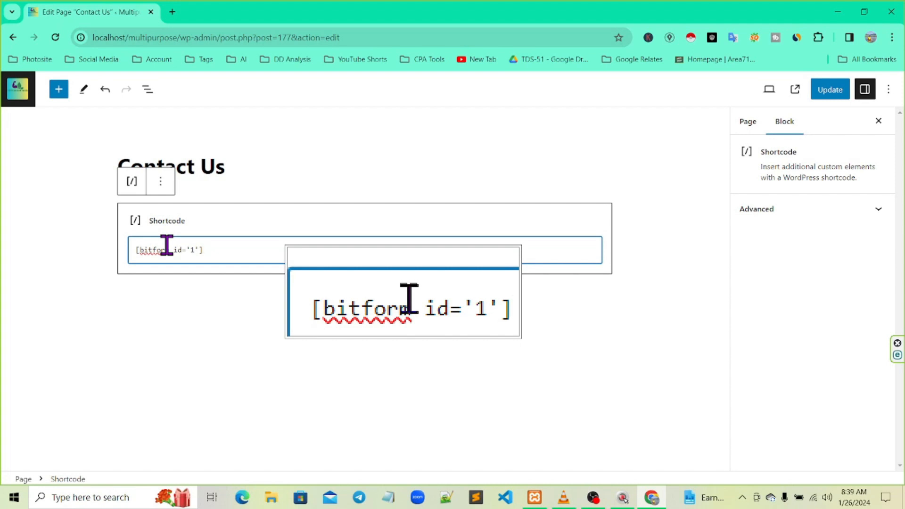
key(BackSpace)
key(BackSpace)
key(BackSpace)
key(BackSpace)
key(BackSpace)
key(BackSpace)
key(BackSpace)
key(BackSpace)
key(BackSpace)
key(BackSpace)
key(BackSpace)
key(BackSpace)
key(BackSpace)
key(BackSpace)
key(BackSpace)
key(BackSpace)
click(161, 184)
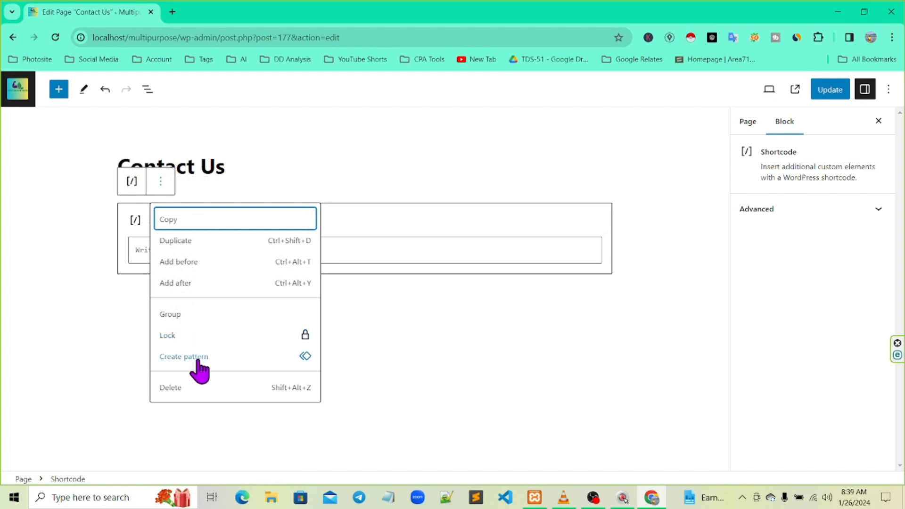
click(175, 388)
mouse_move(1, 76)
mouse_down()
mouse_move(749, 129)
mouse_move(732, 451)
mouse_up()
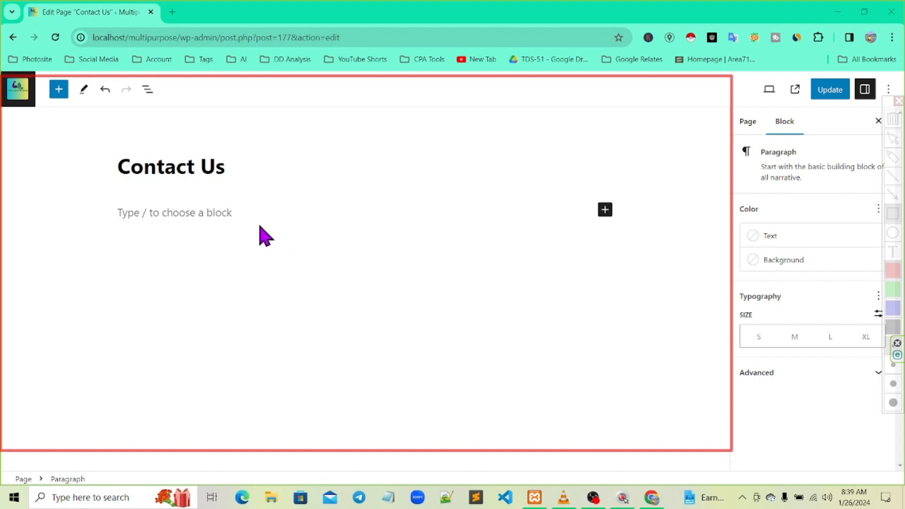
Insert a Shortcode block under the Contact Us title by searching 'short'
key(Escape)
key(ctrl+shift+c)
mouse_move(526, 172)
mouse_down()
mouse_move(655, 255)
mouse_move(669, 269)
mouse_move(666, 299)
mouse_move(666, 275)
mouse_up()
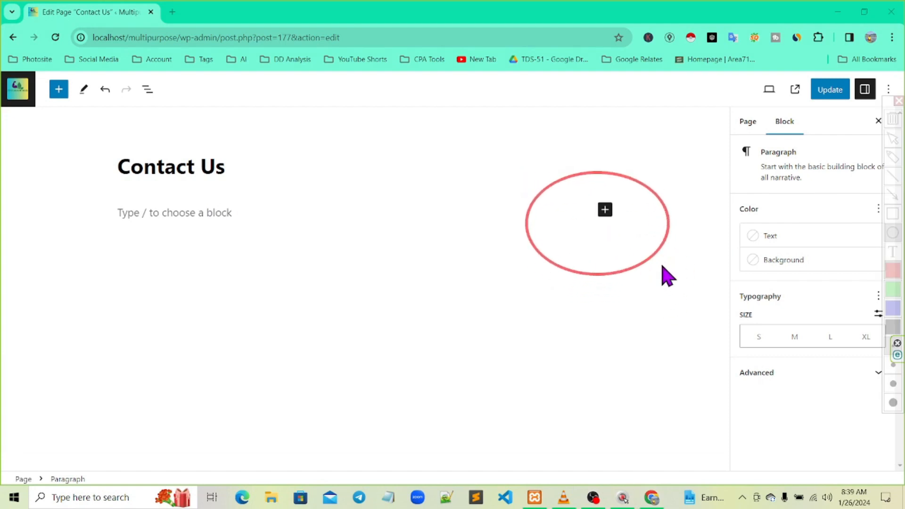
click(605, 211)
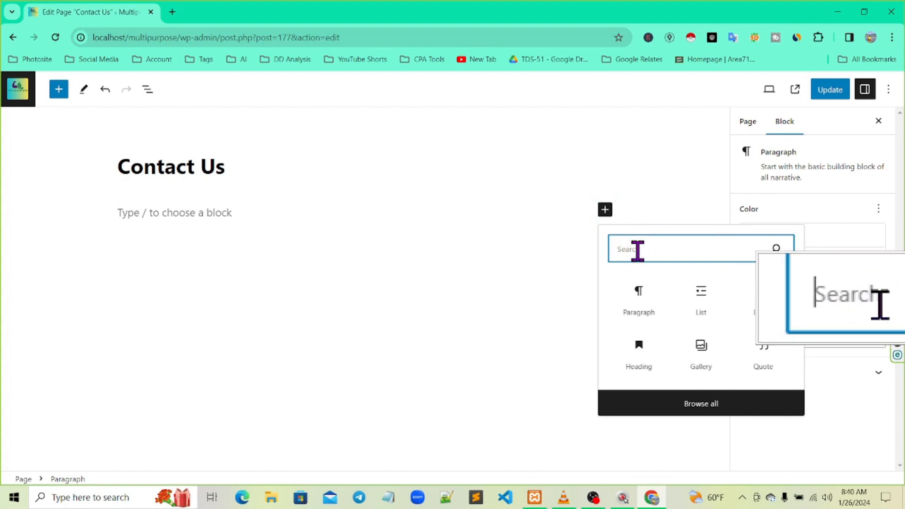
text(s)
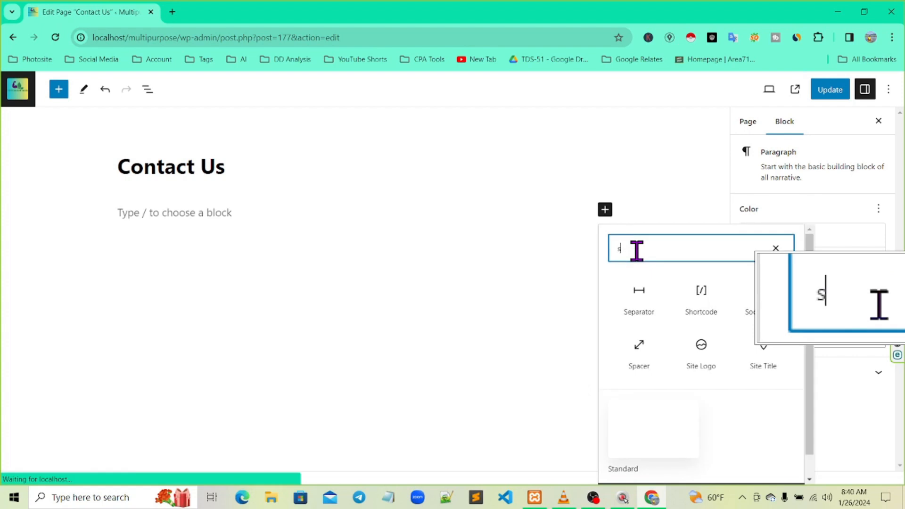
text(hort)
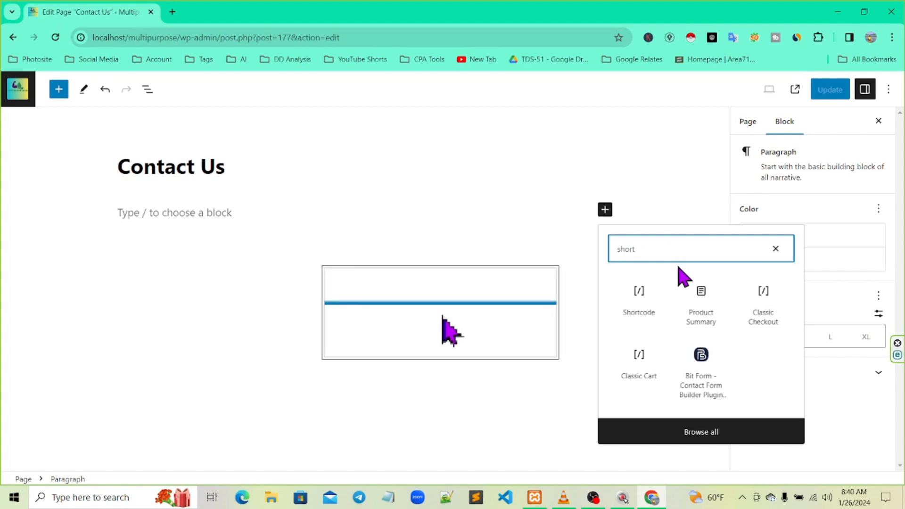
click(645, 299)
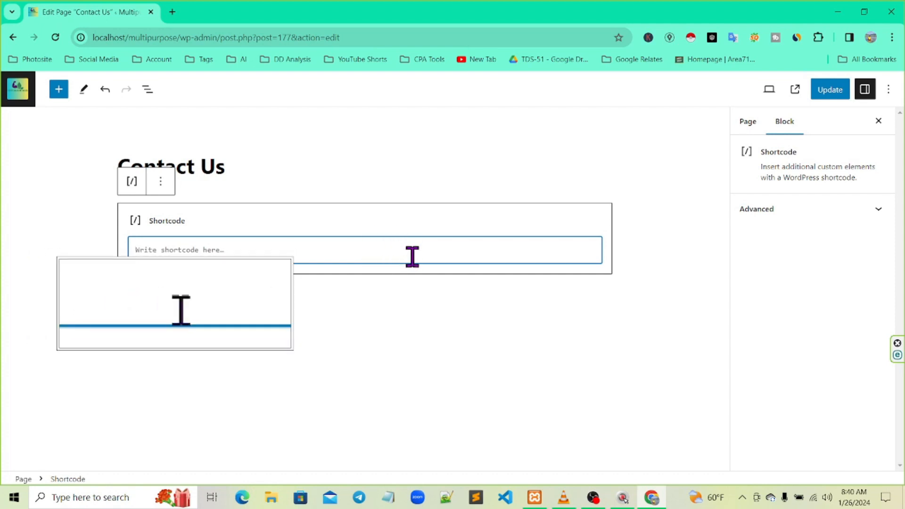
Paste [bitform id='1'] into the Contact Us Shortcode block and update the page
key(ctrl+v)
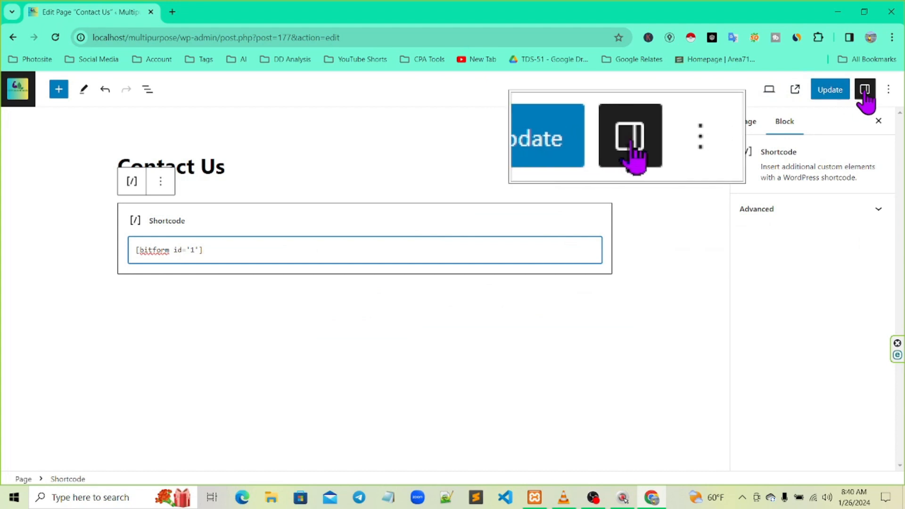
click(832, 92)
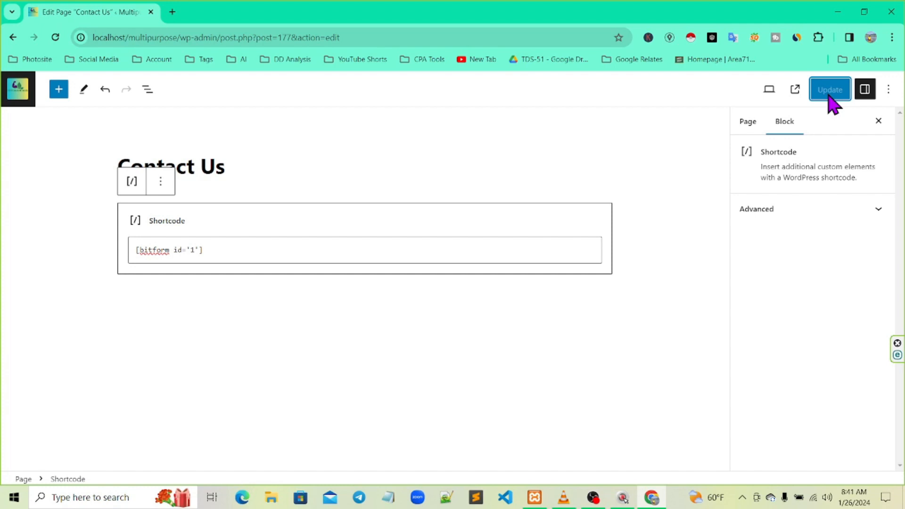
Go back from the page editor and visit the Multipurpose Online Shopping storefront
click(11, 40)
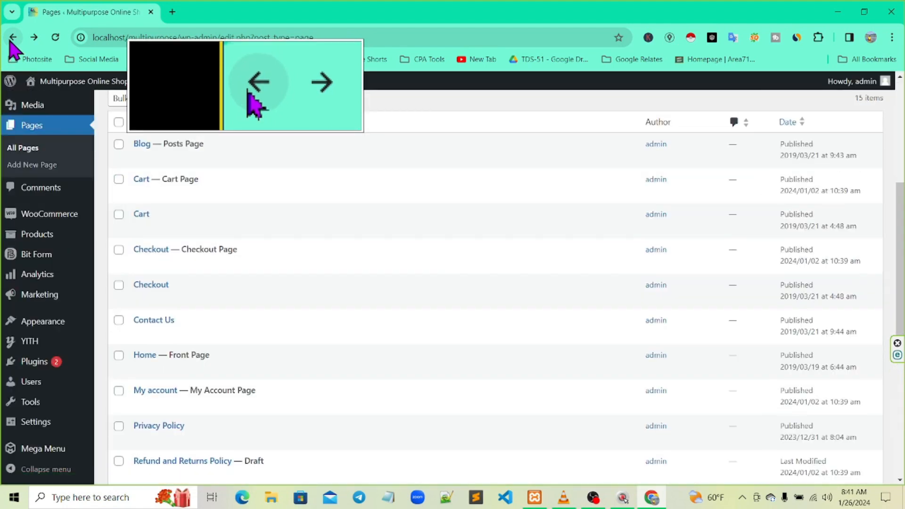
mouse_move(10, 82)
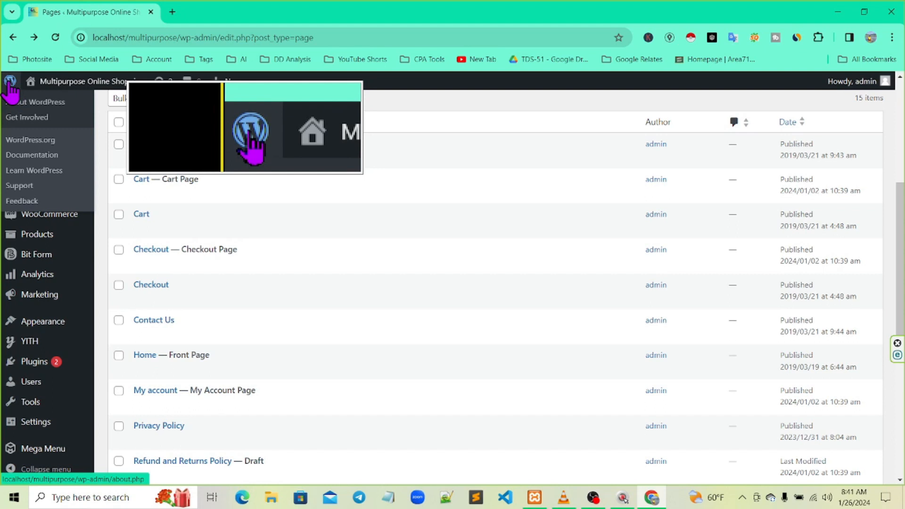
mouse_move(43, 85)
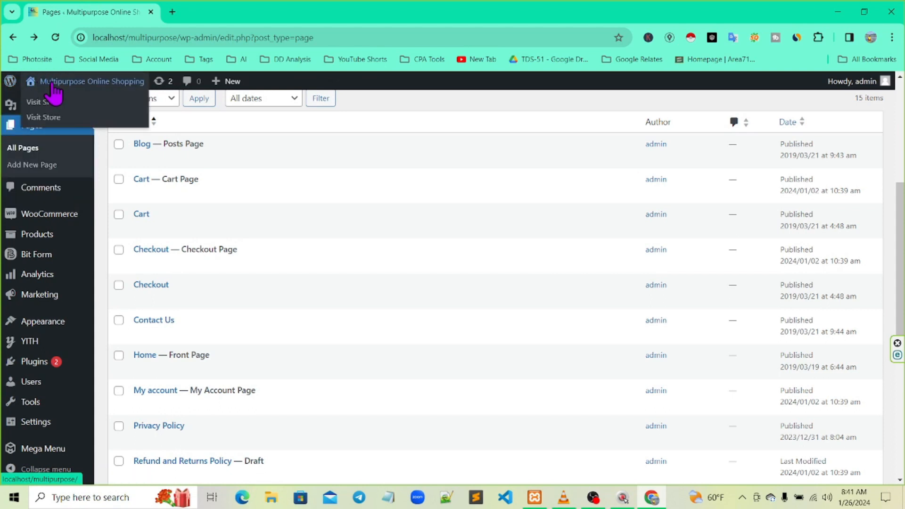
click(53, 86)
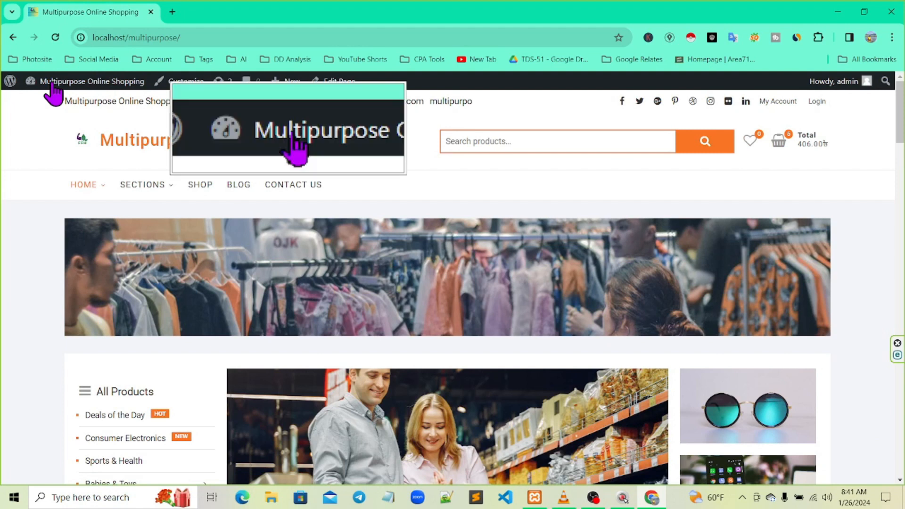
mouse_move(81, 198)
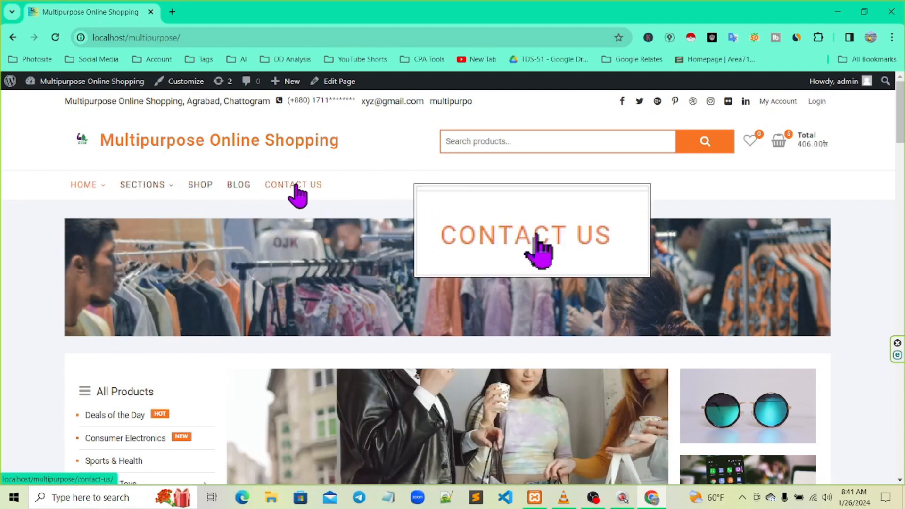
Open the site's Contact Us page and enter a name in the form's Name field
click(295, 188)
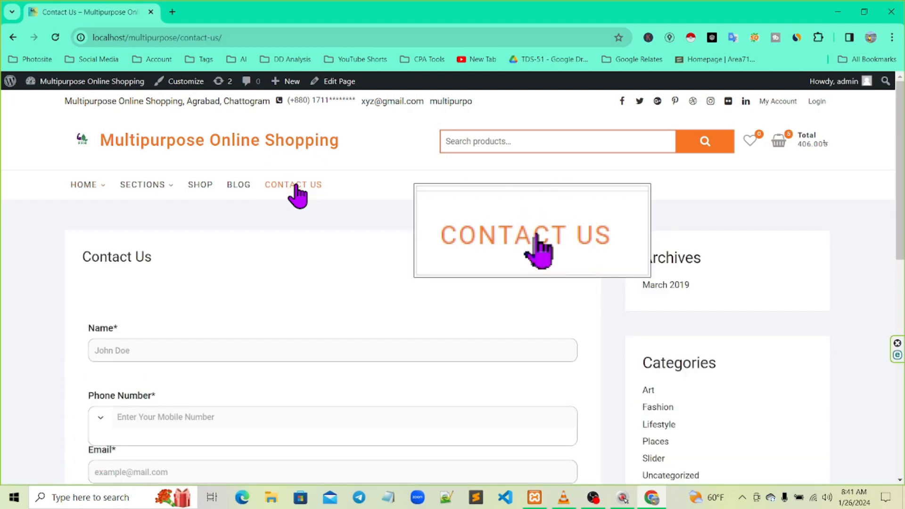
scroll(277, 238, down, 2)
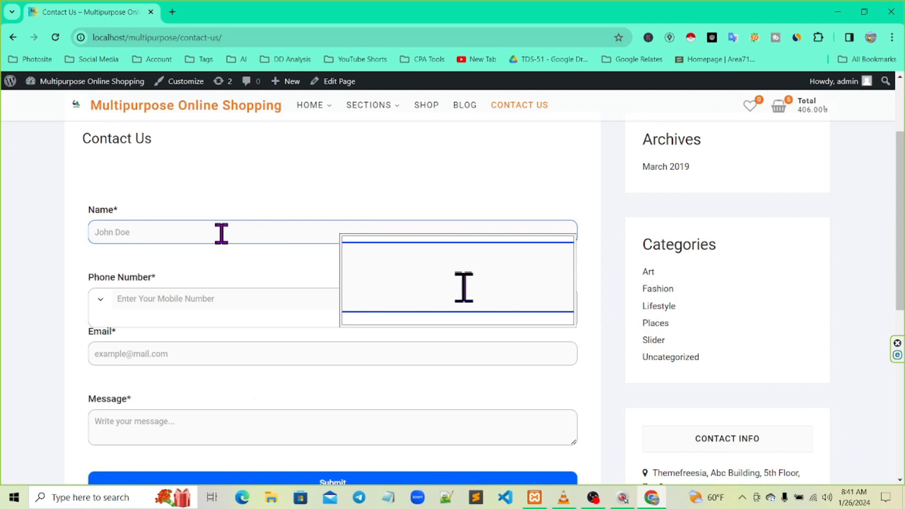
scroll(222, 234, down, 1)
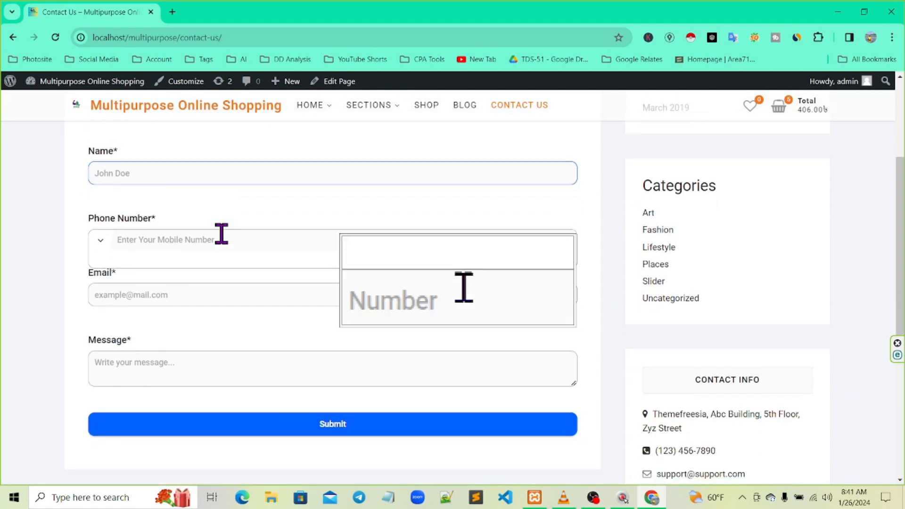
click(194, 170)
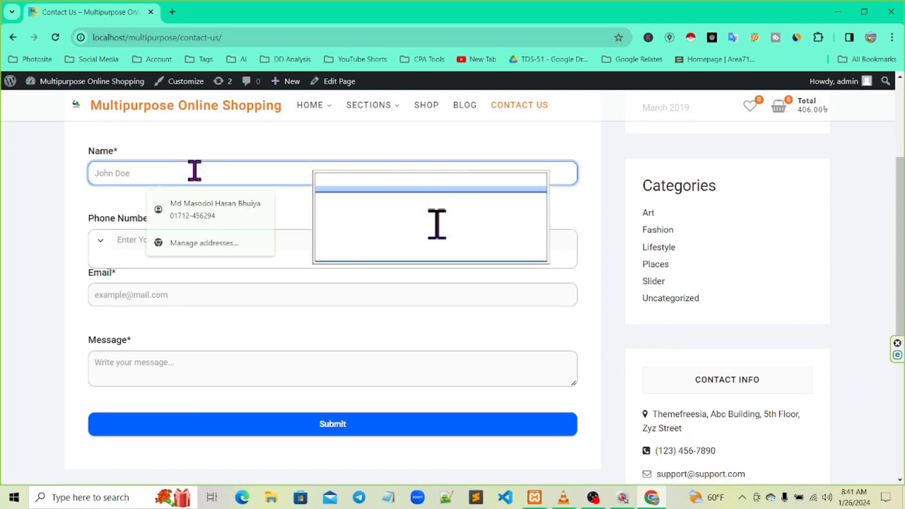
text(xyz)
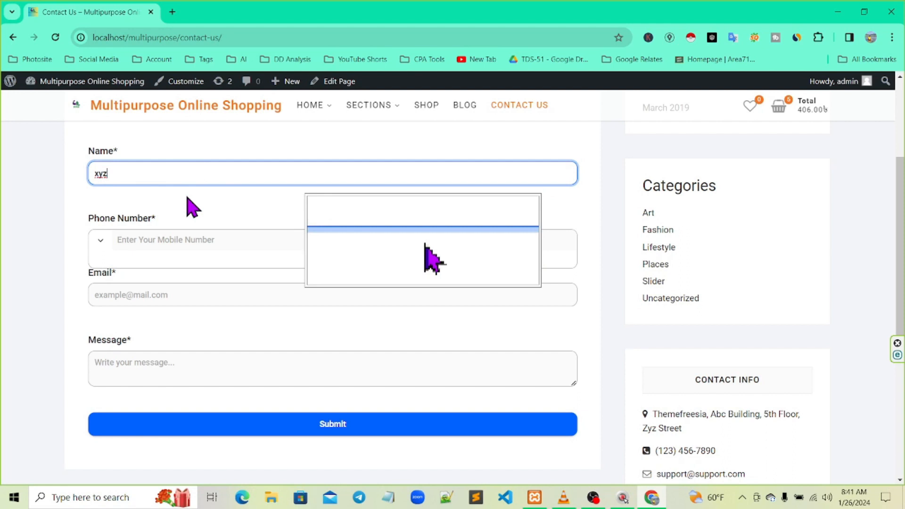
Choose Bangladesh (+880) as the Phone Number country code
click(178, 239)
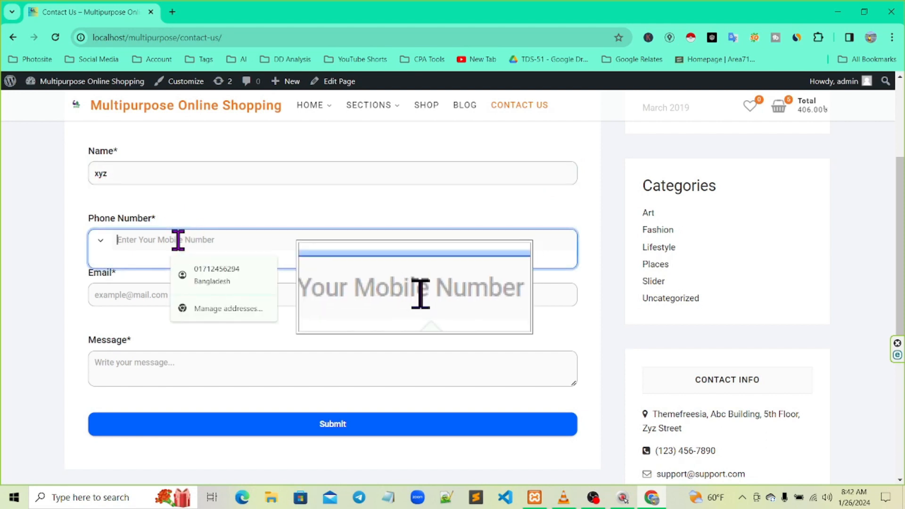
click(101, 241)
scroll(130, 426, down, 4)
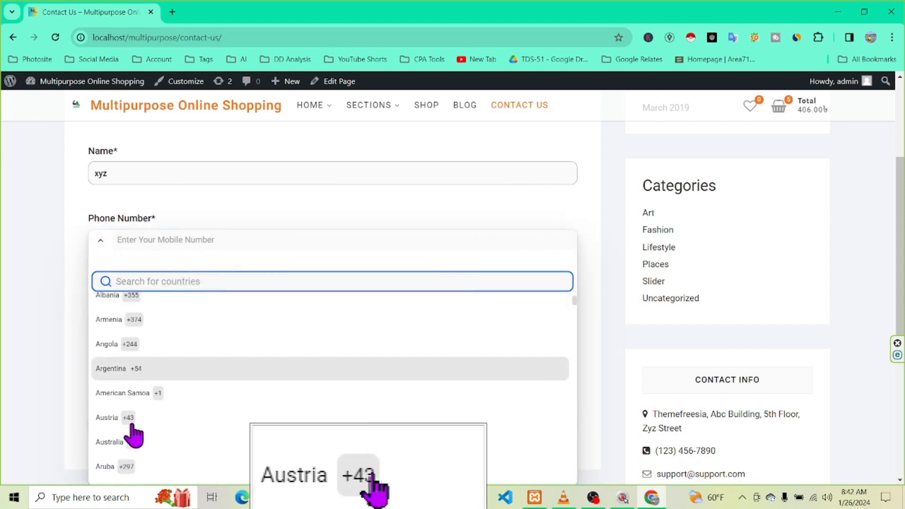
scroll(135, 428, down, 4)
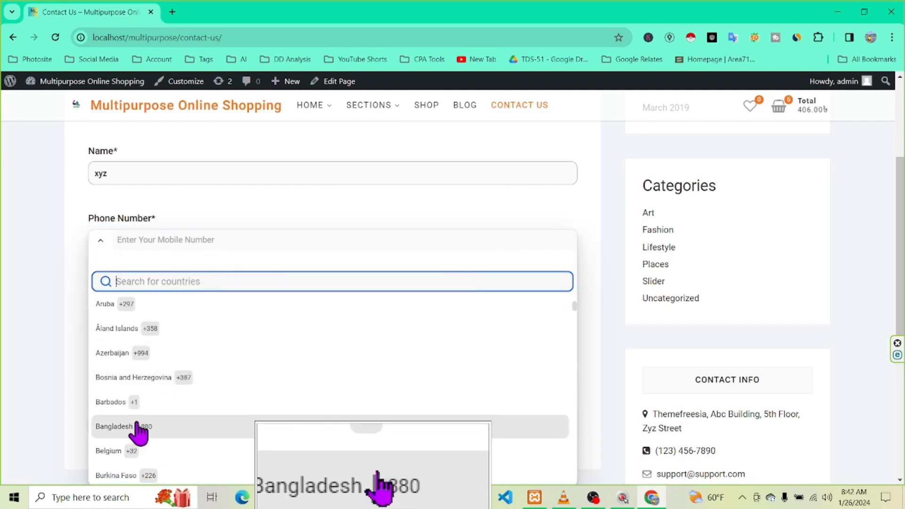
scroll(140, 429, down, 4)
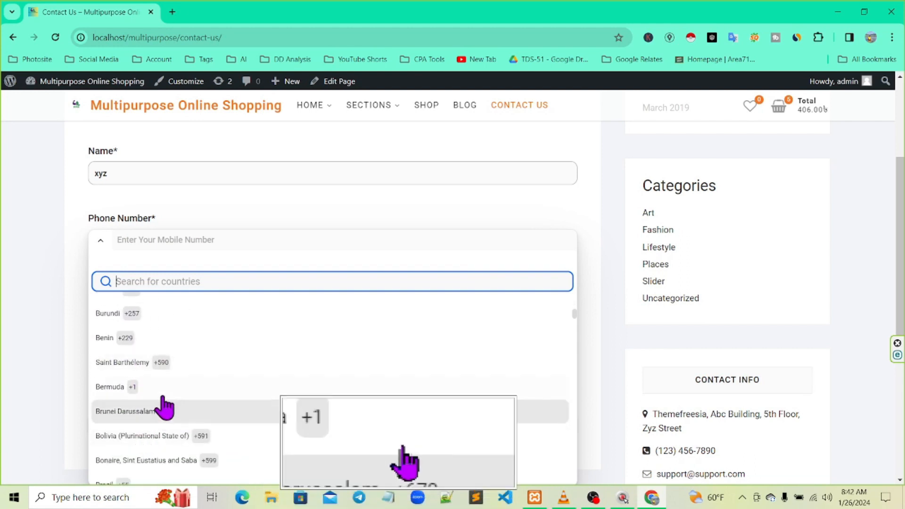
scroll(163, 408, down, 3)
scroll(163, 408, up, 8)
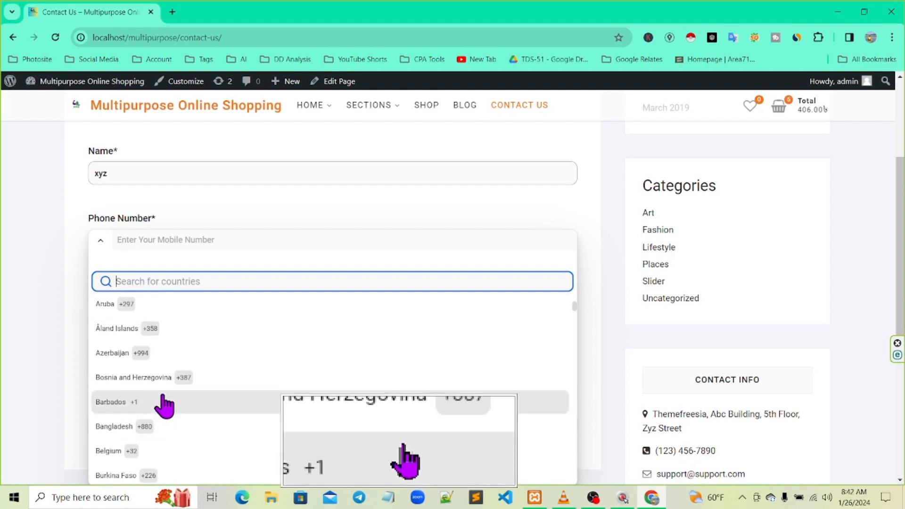
click(151, 427)
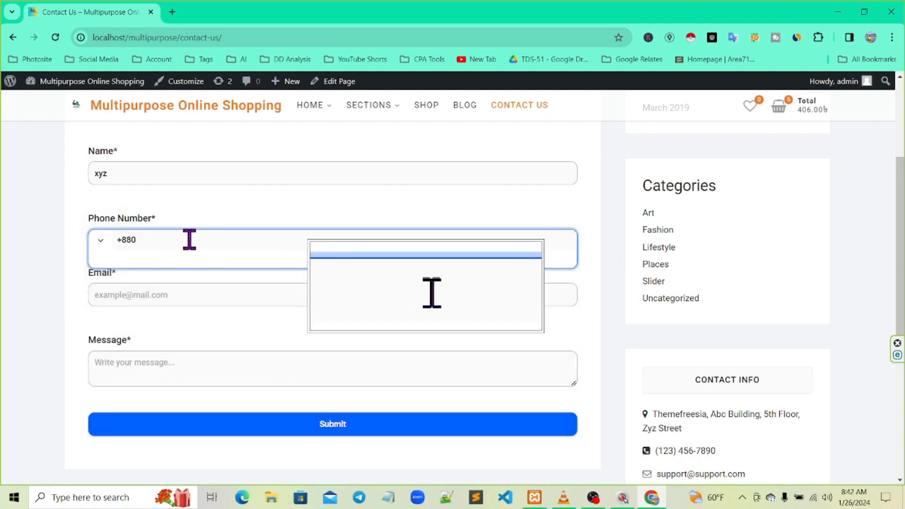
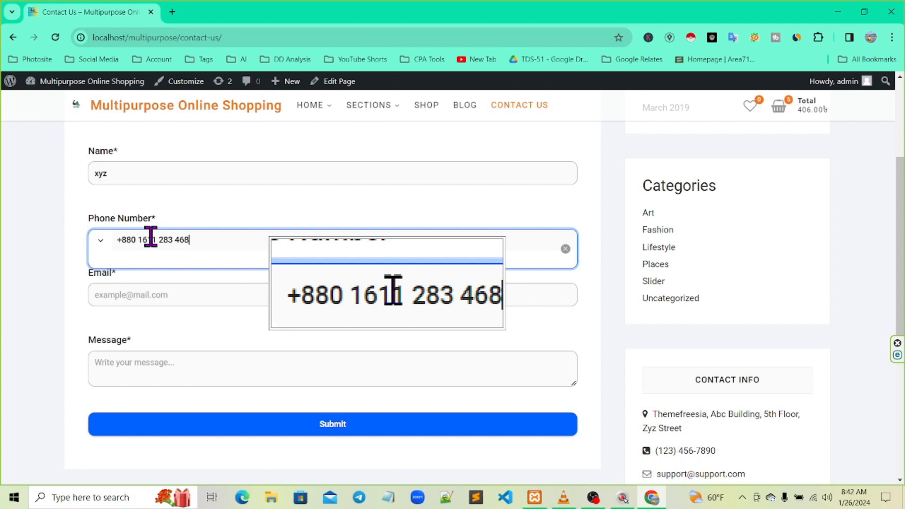
Fill in the phone number, email address and message 'product quality good', then submit
click(154, 296)
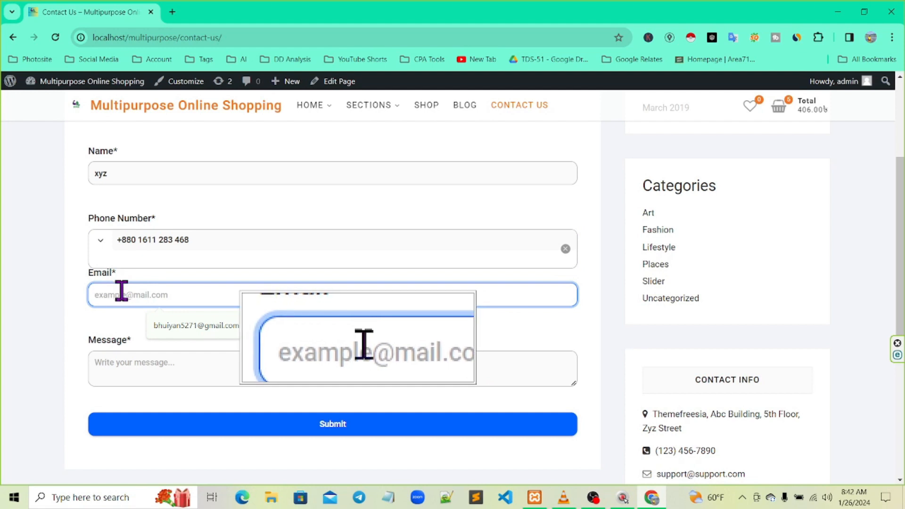
text(xyz)
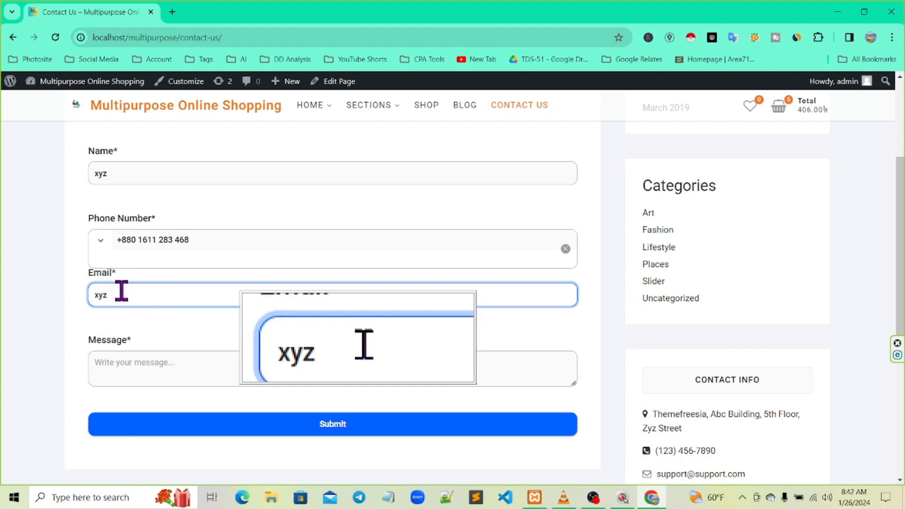
text(@gmail.com)
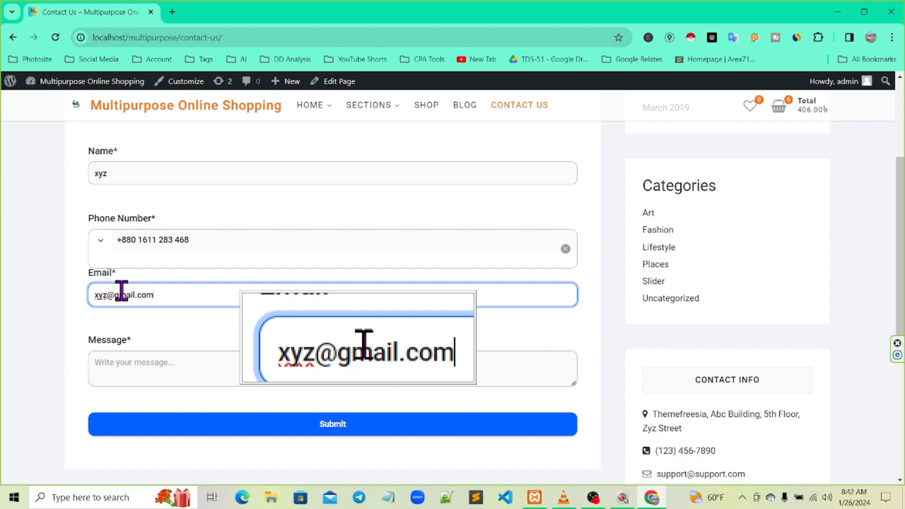
click(140, 361)
text(produc)
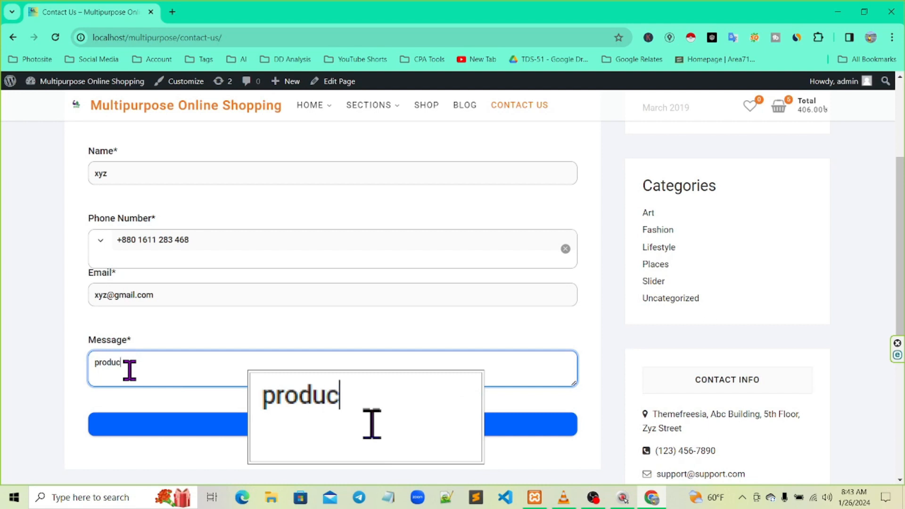
text(t q)
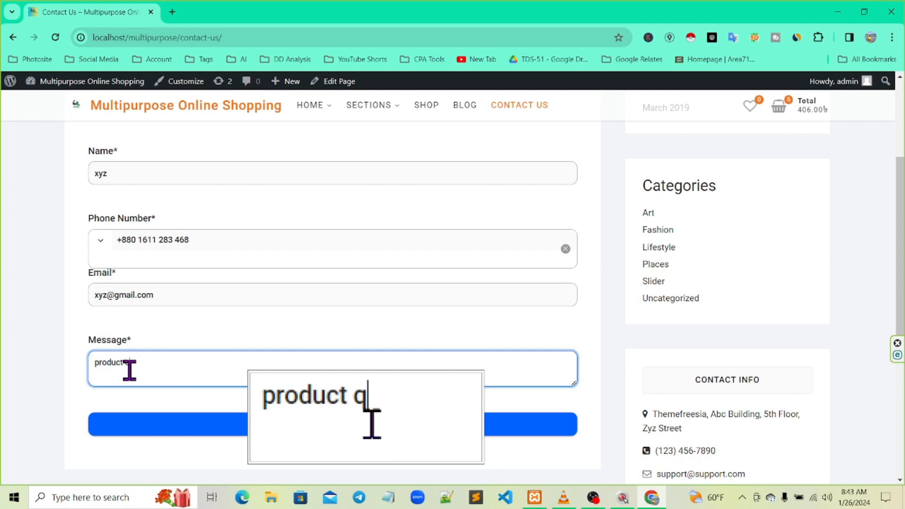
text(uality)
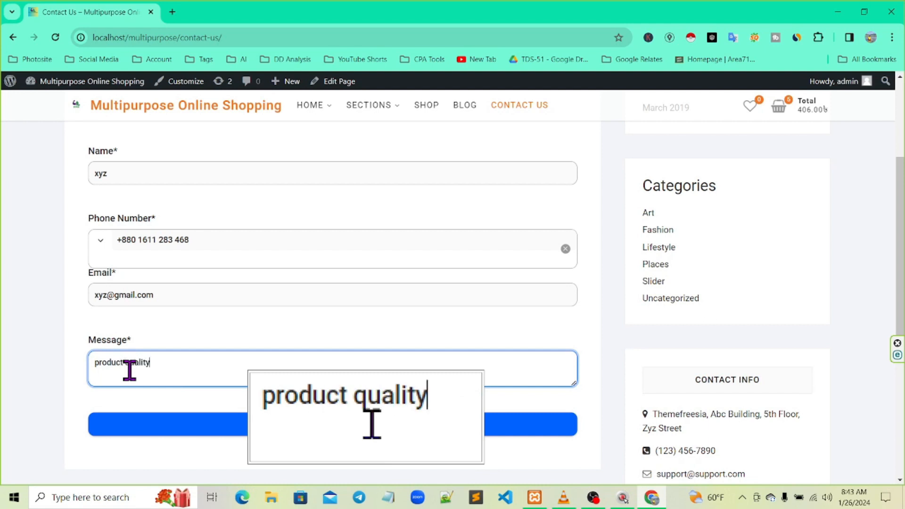
text( good.)
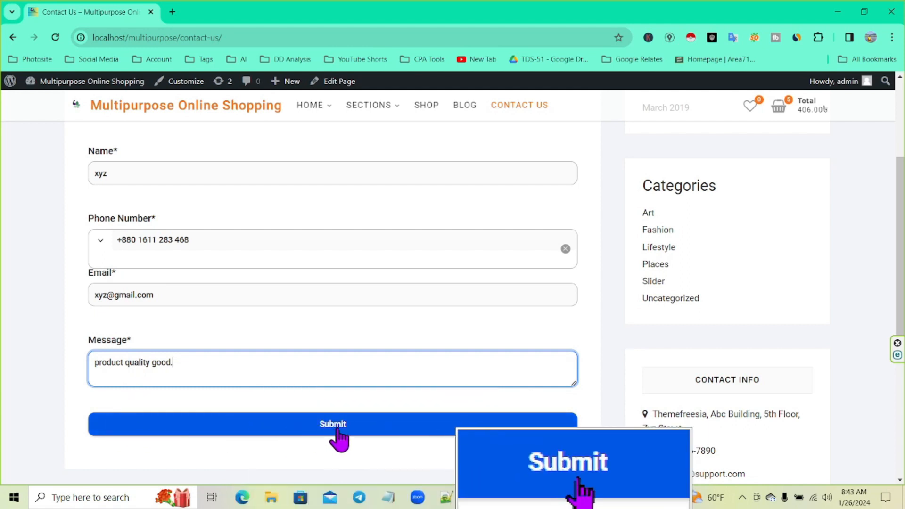
click(339, 428)
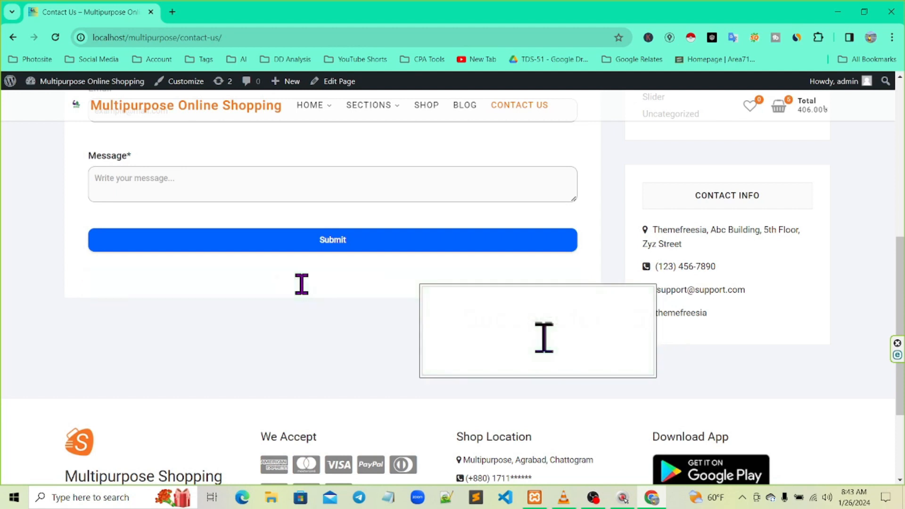
Return to the admin dashboard and open Bit Form's forms list showing the Contact Form
mouse_move(10, 84)
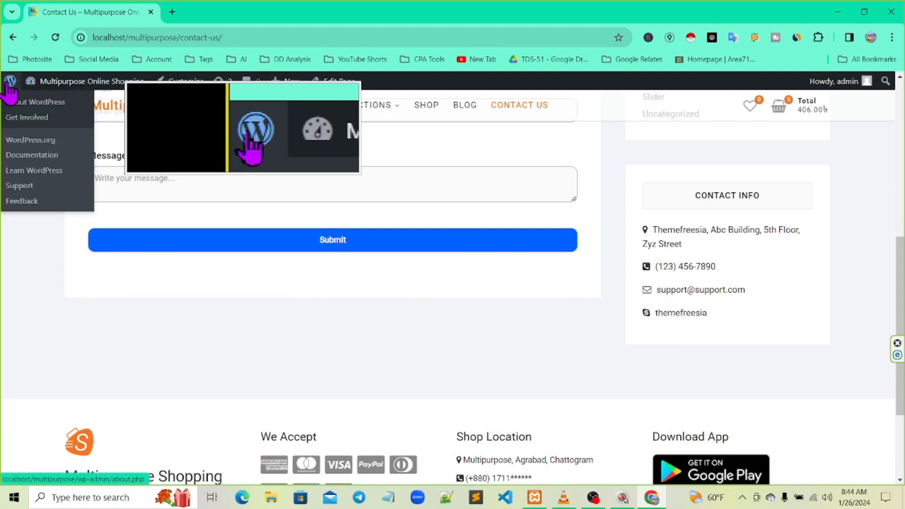
click(10, 84)
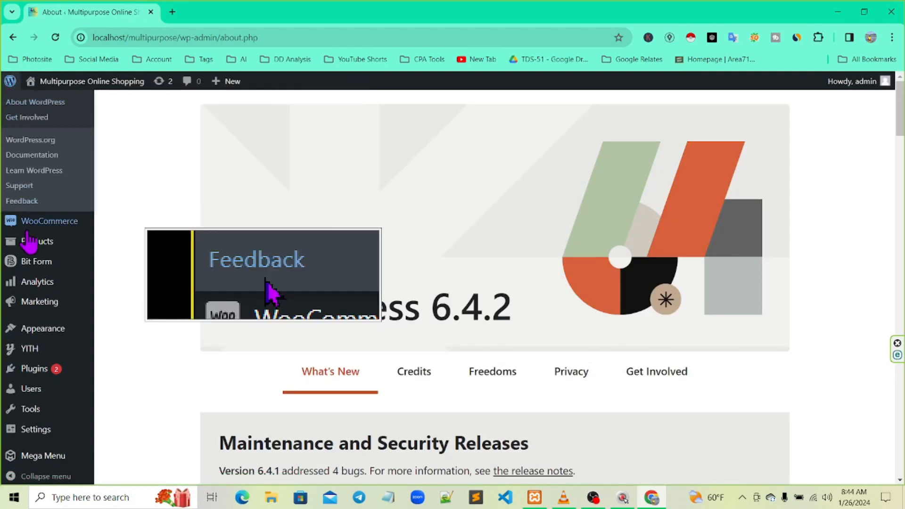
mouse_move(30, 267)
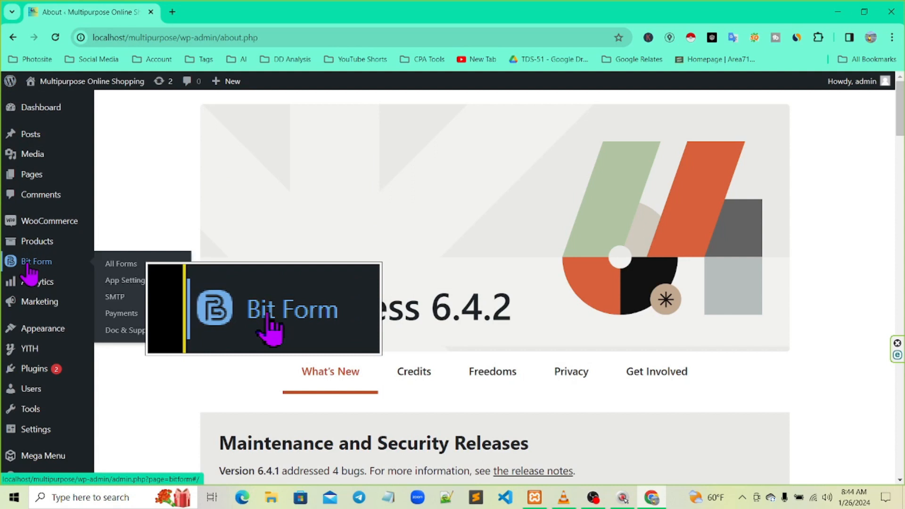
click(30, 268)
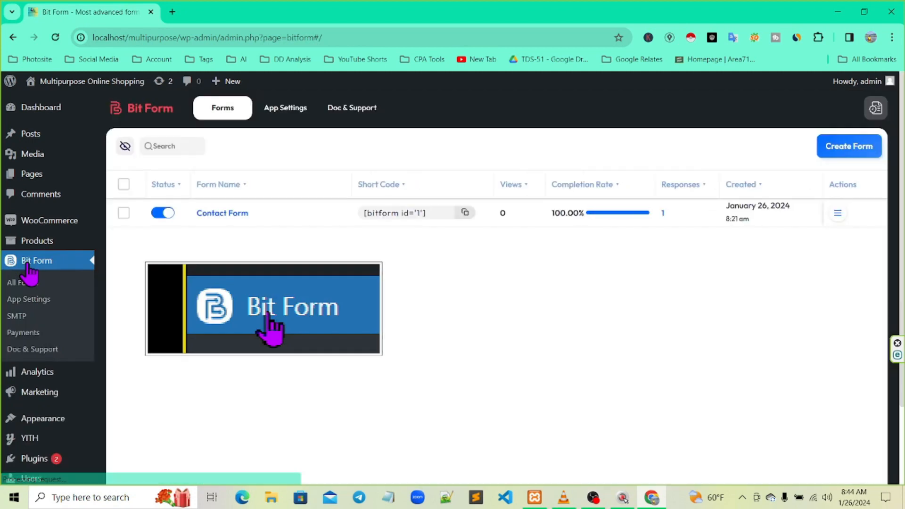
drag(115, 200, 865, 231)
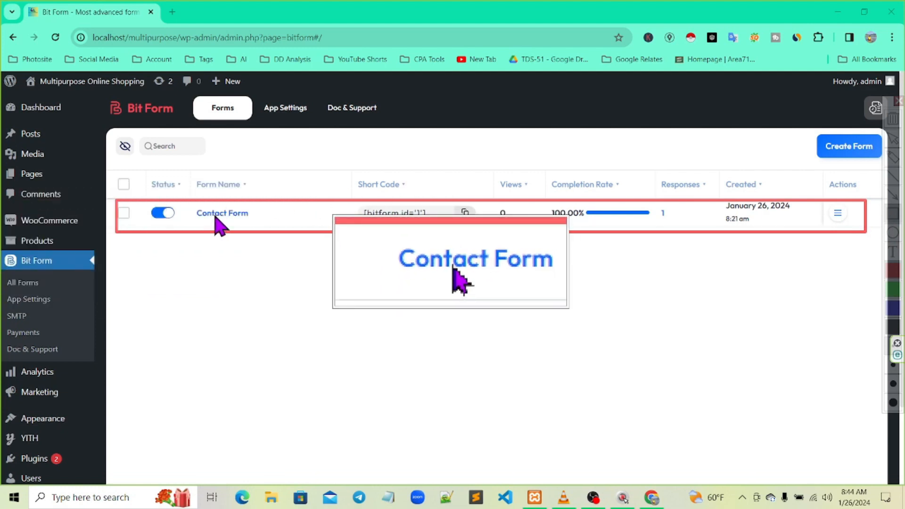
key(Escape)
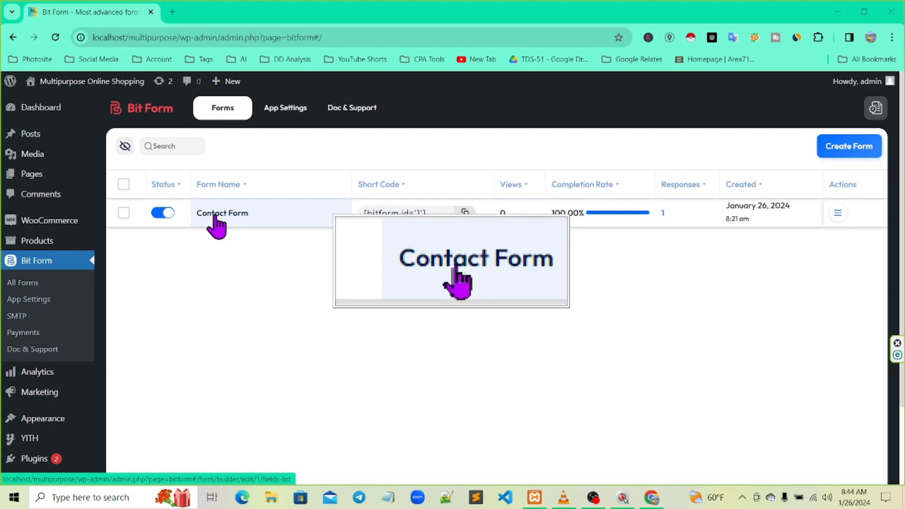
Open the Contact Form in Bit Form and view its Responses tab with the unread test entry
click(215, 216)
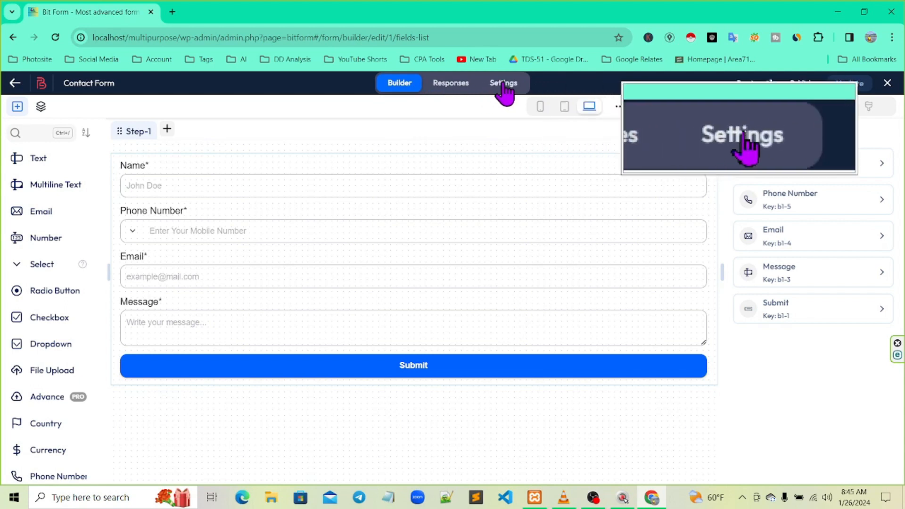
click(451, 84)
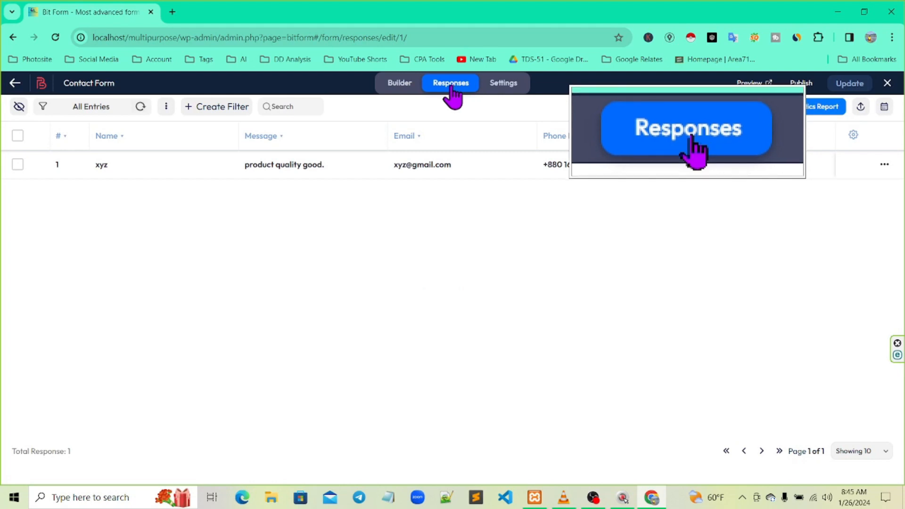
key(ctrl+F3)
key(ctrl+F2)
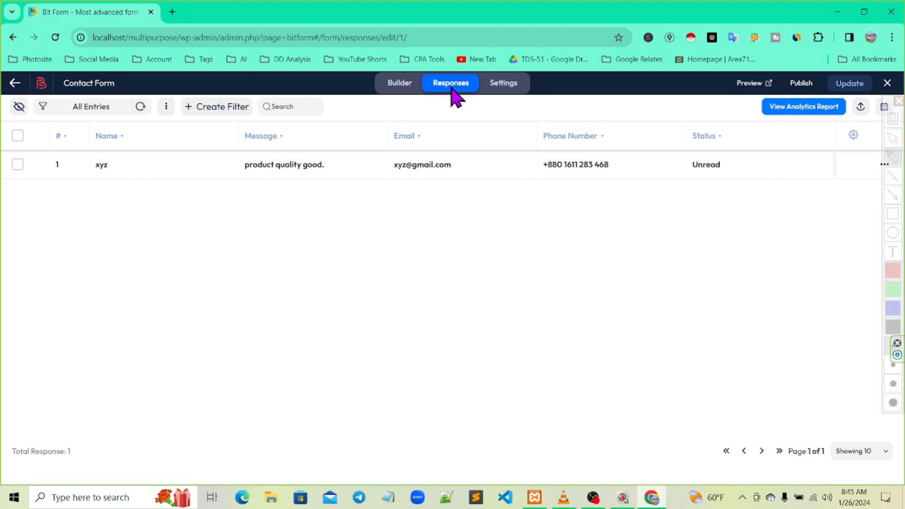
click(892, 213)
mouse_move(7, 151)
mouse_down()
mouse_move(759, 125)
mouse_move(888, 175)
mouse_move(834, 190)
mouse_up()
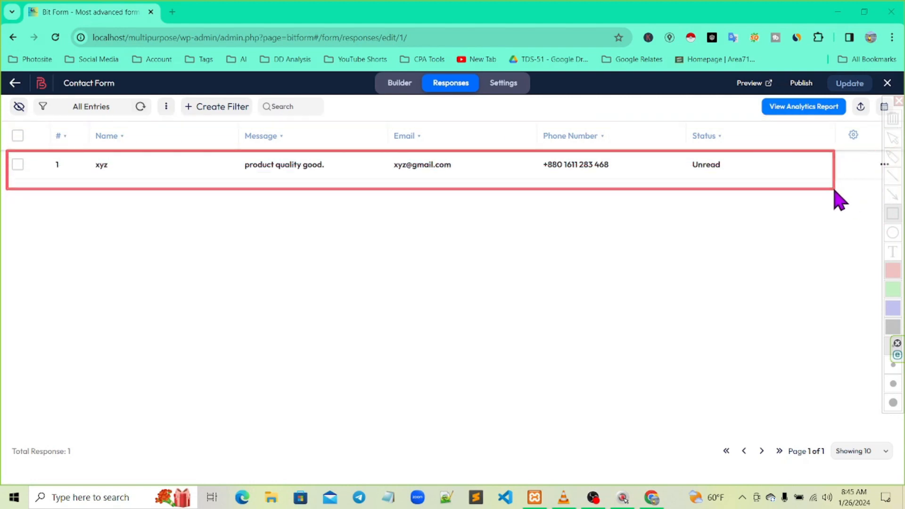
key(ctrl+F3)
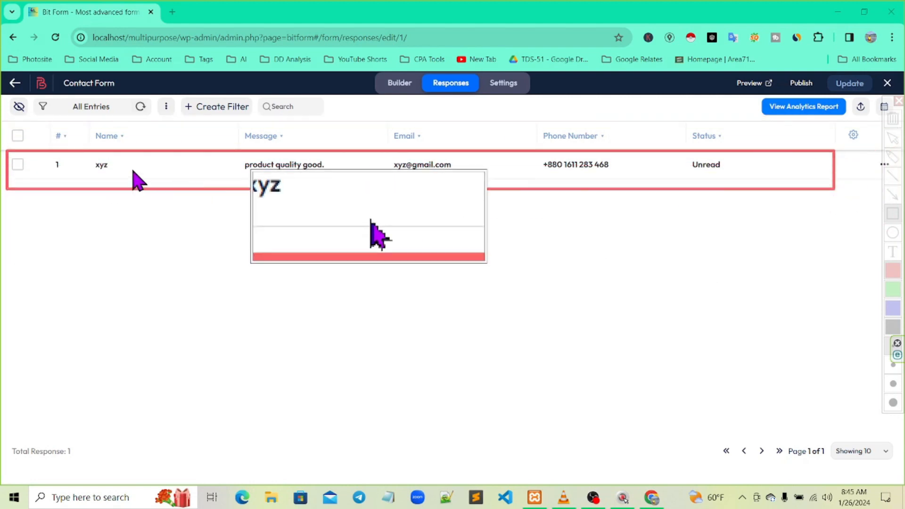